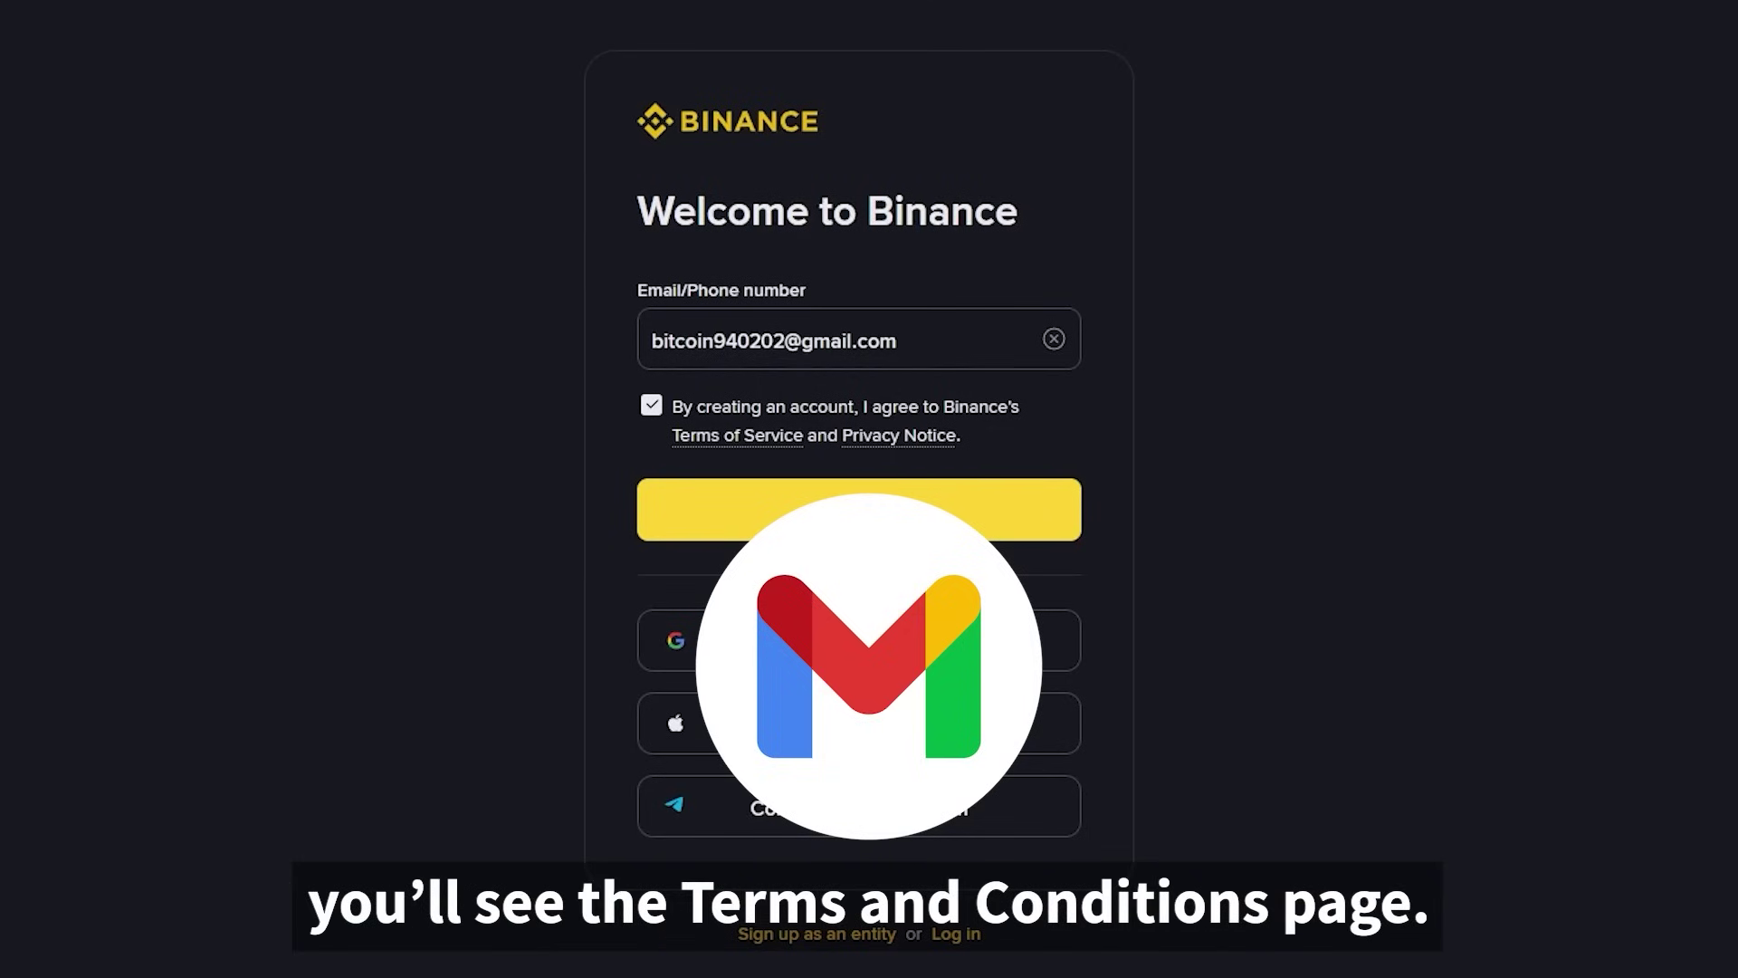
Submit the email and enter the six-digit verification code from the Binance email.
click(1000, 512)
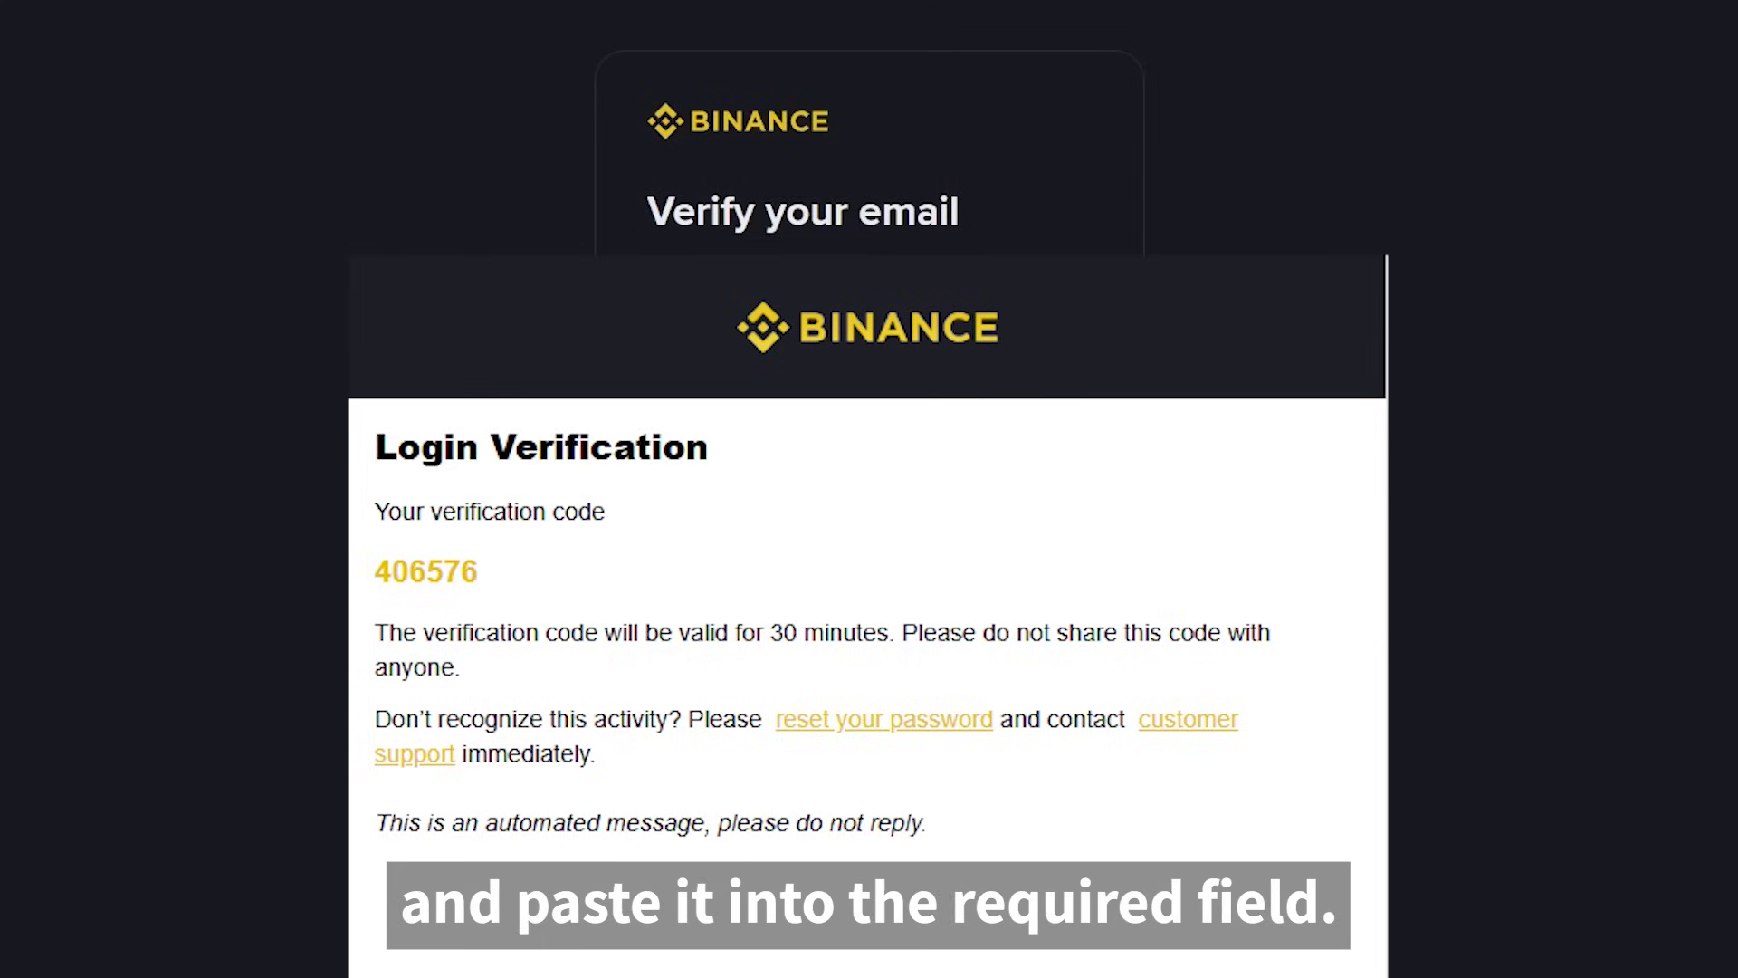
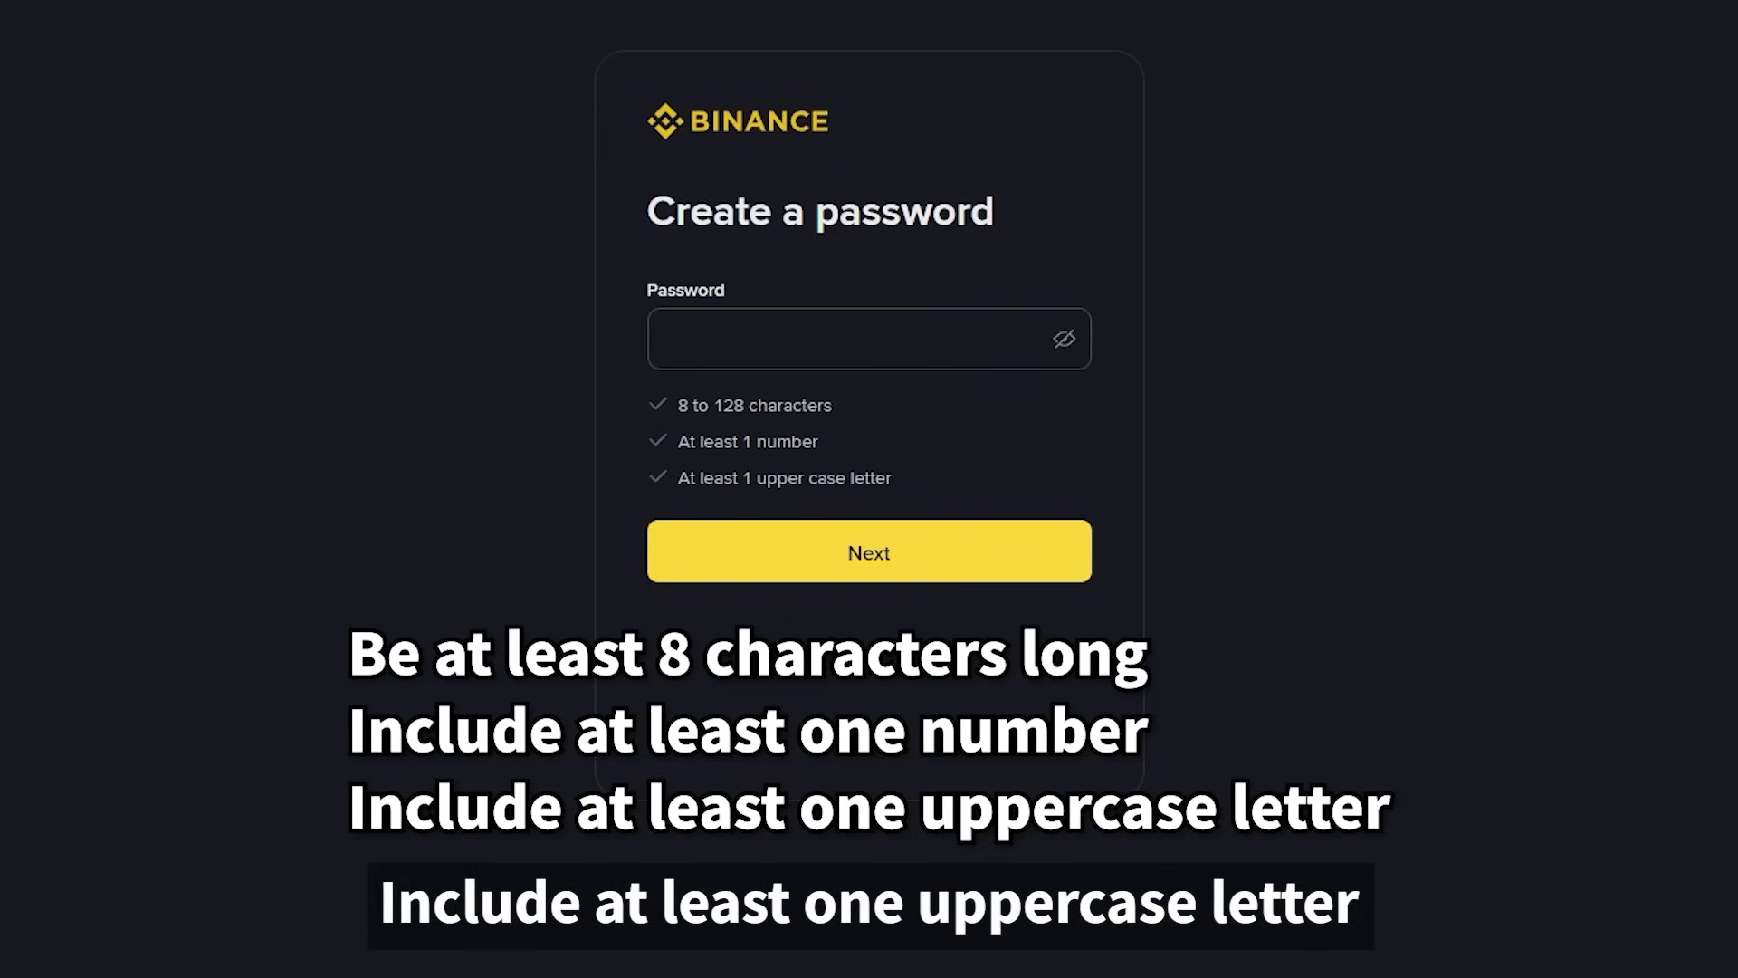
Enter a compliant account password, opt in to offers and market insight, and complete sign-up.
click(815, 353)
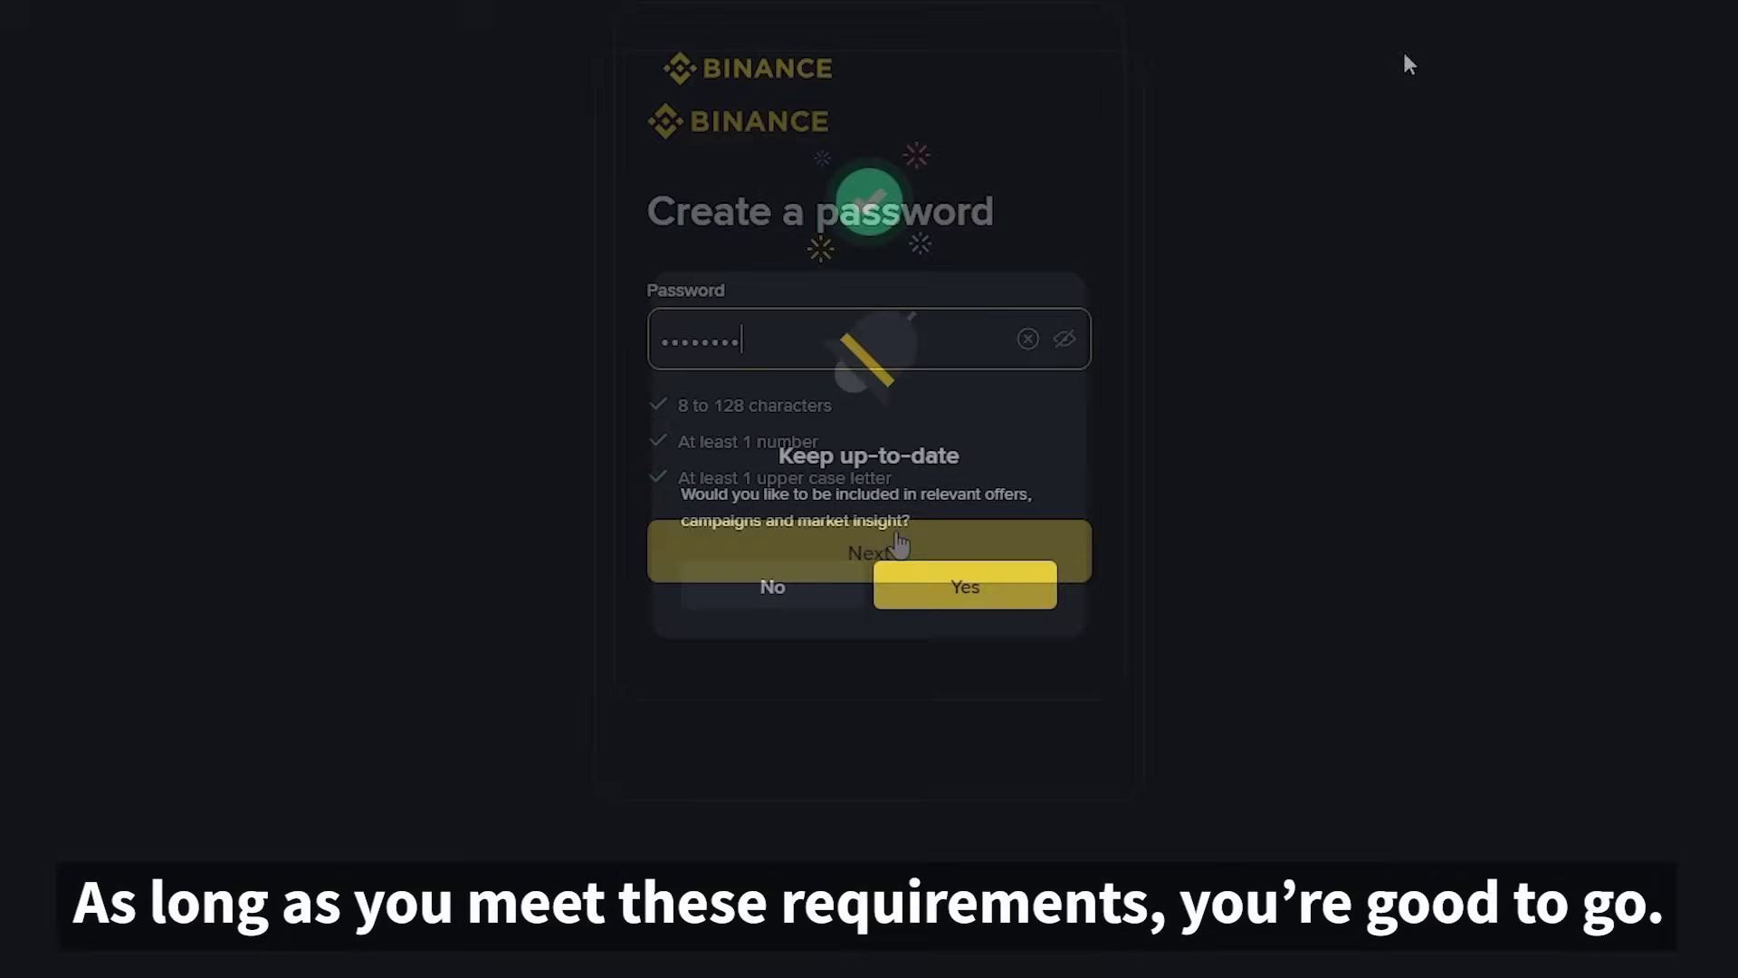
click(912, 612)
click(985, 543)
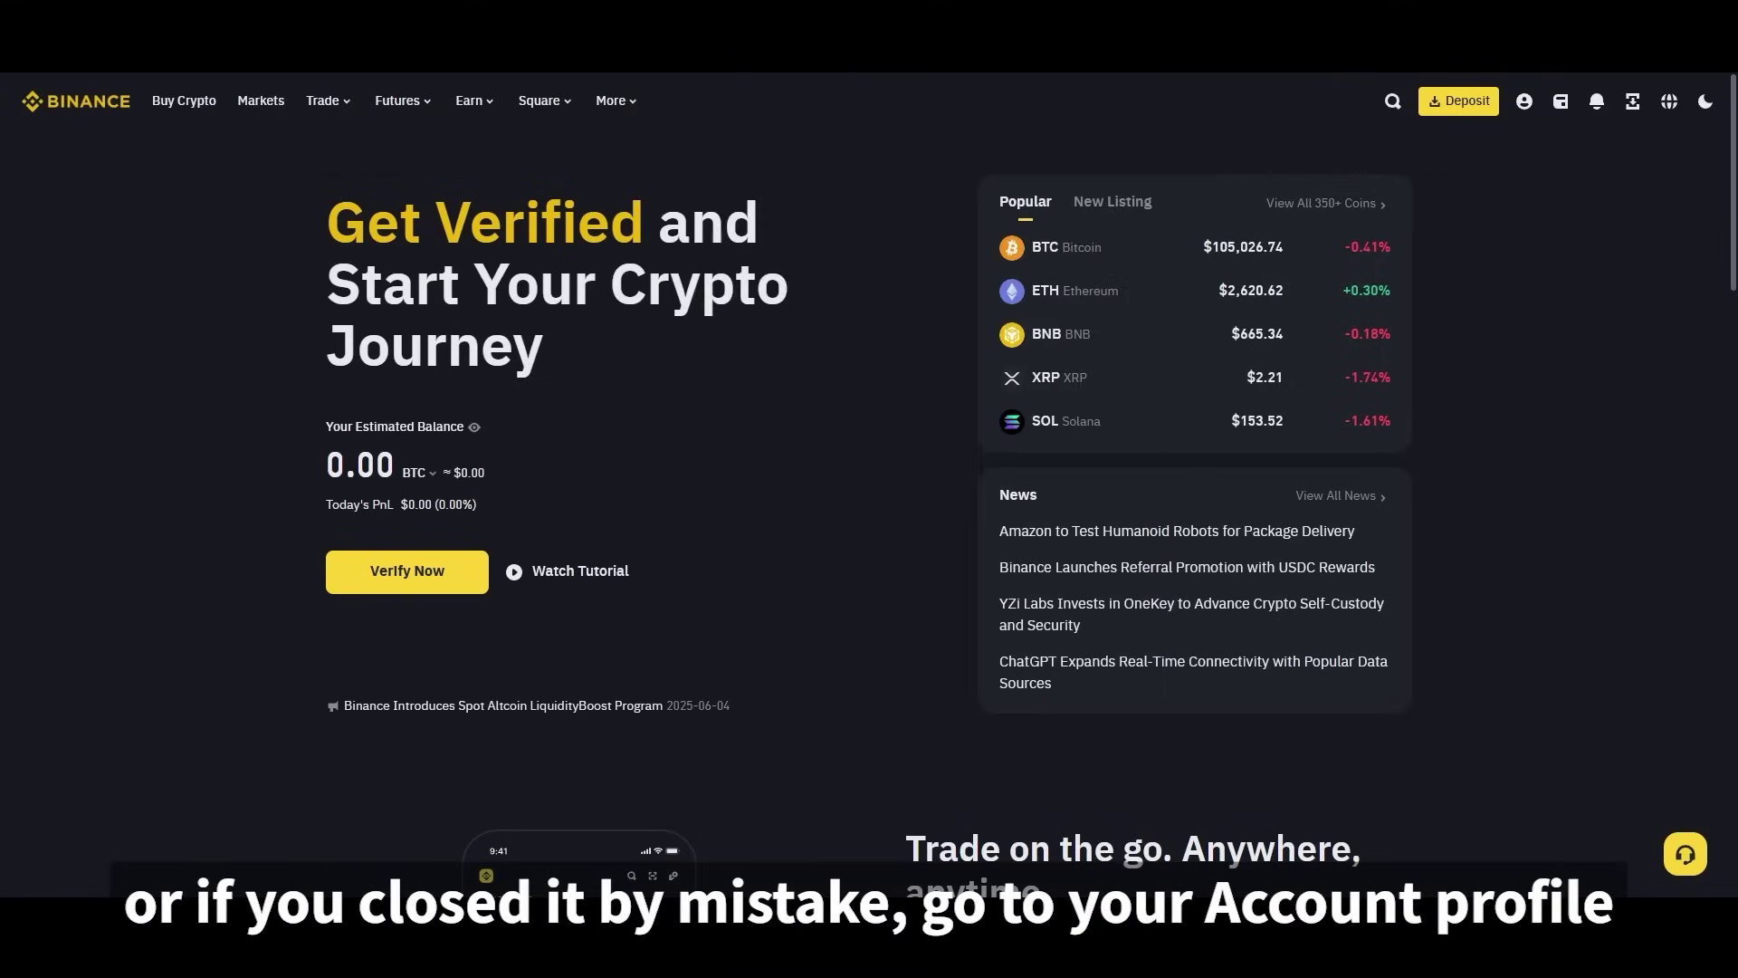
From Account > Identification, start Get Verified and upload the ID card's front and back from this device.
mouse_move(1521, 111)
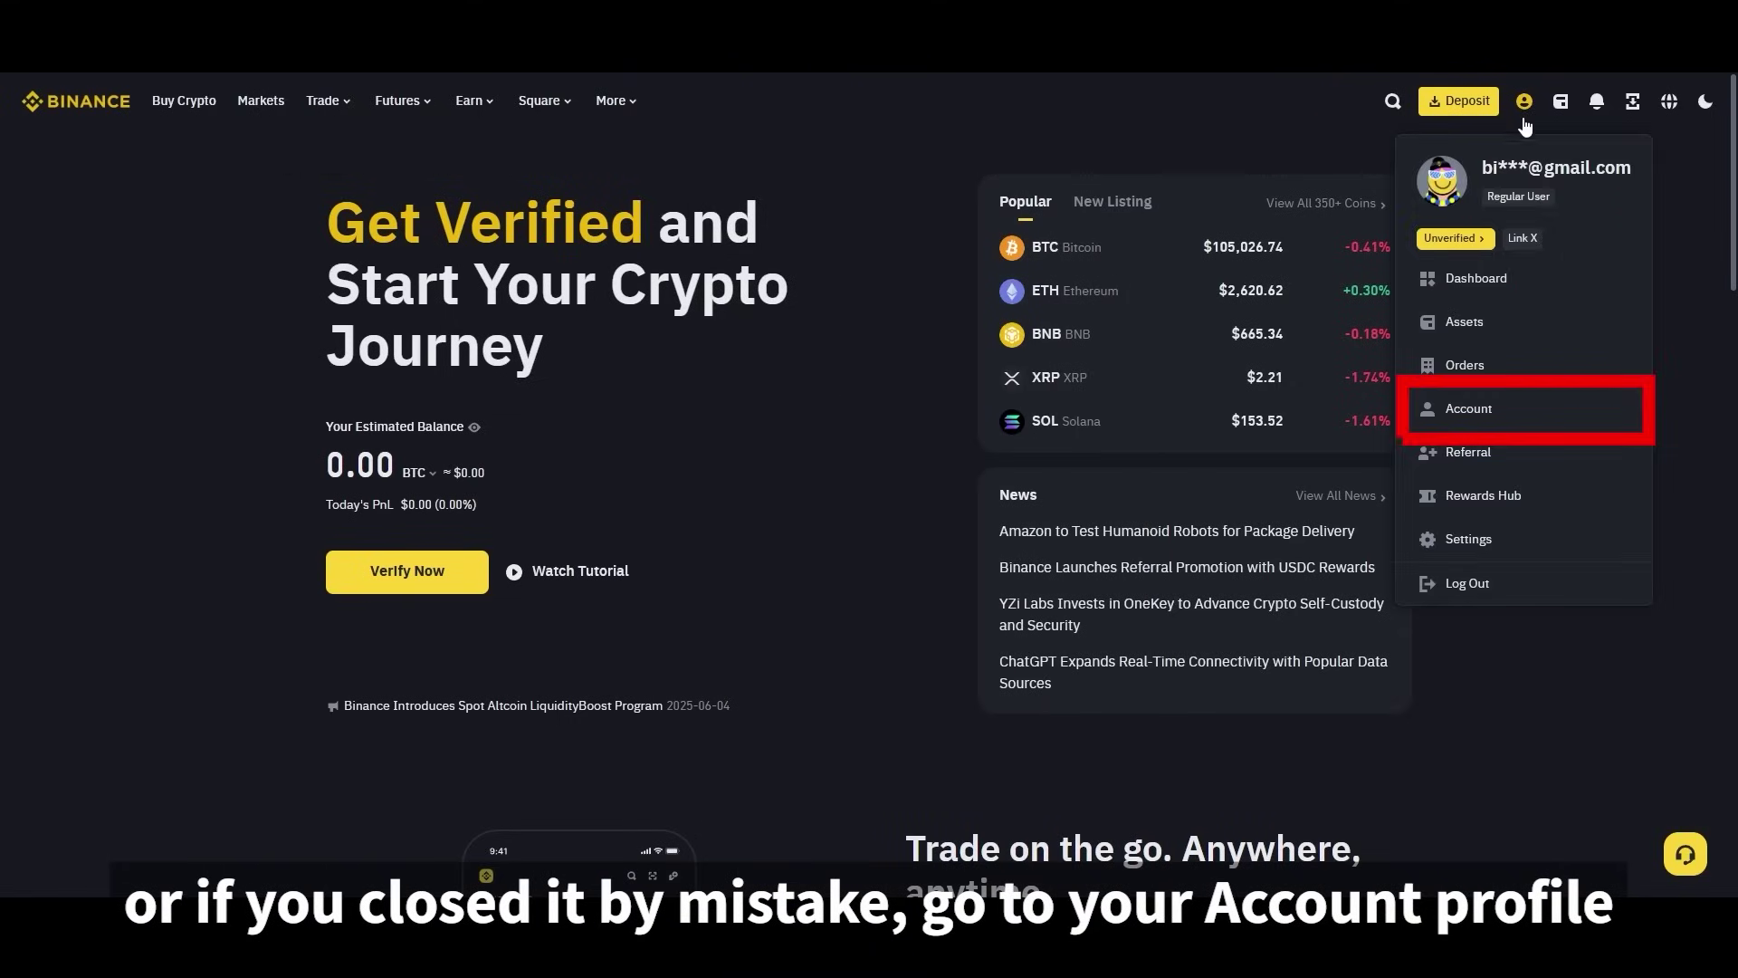
click(1493, 412)
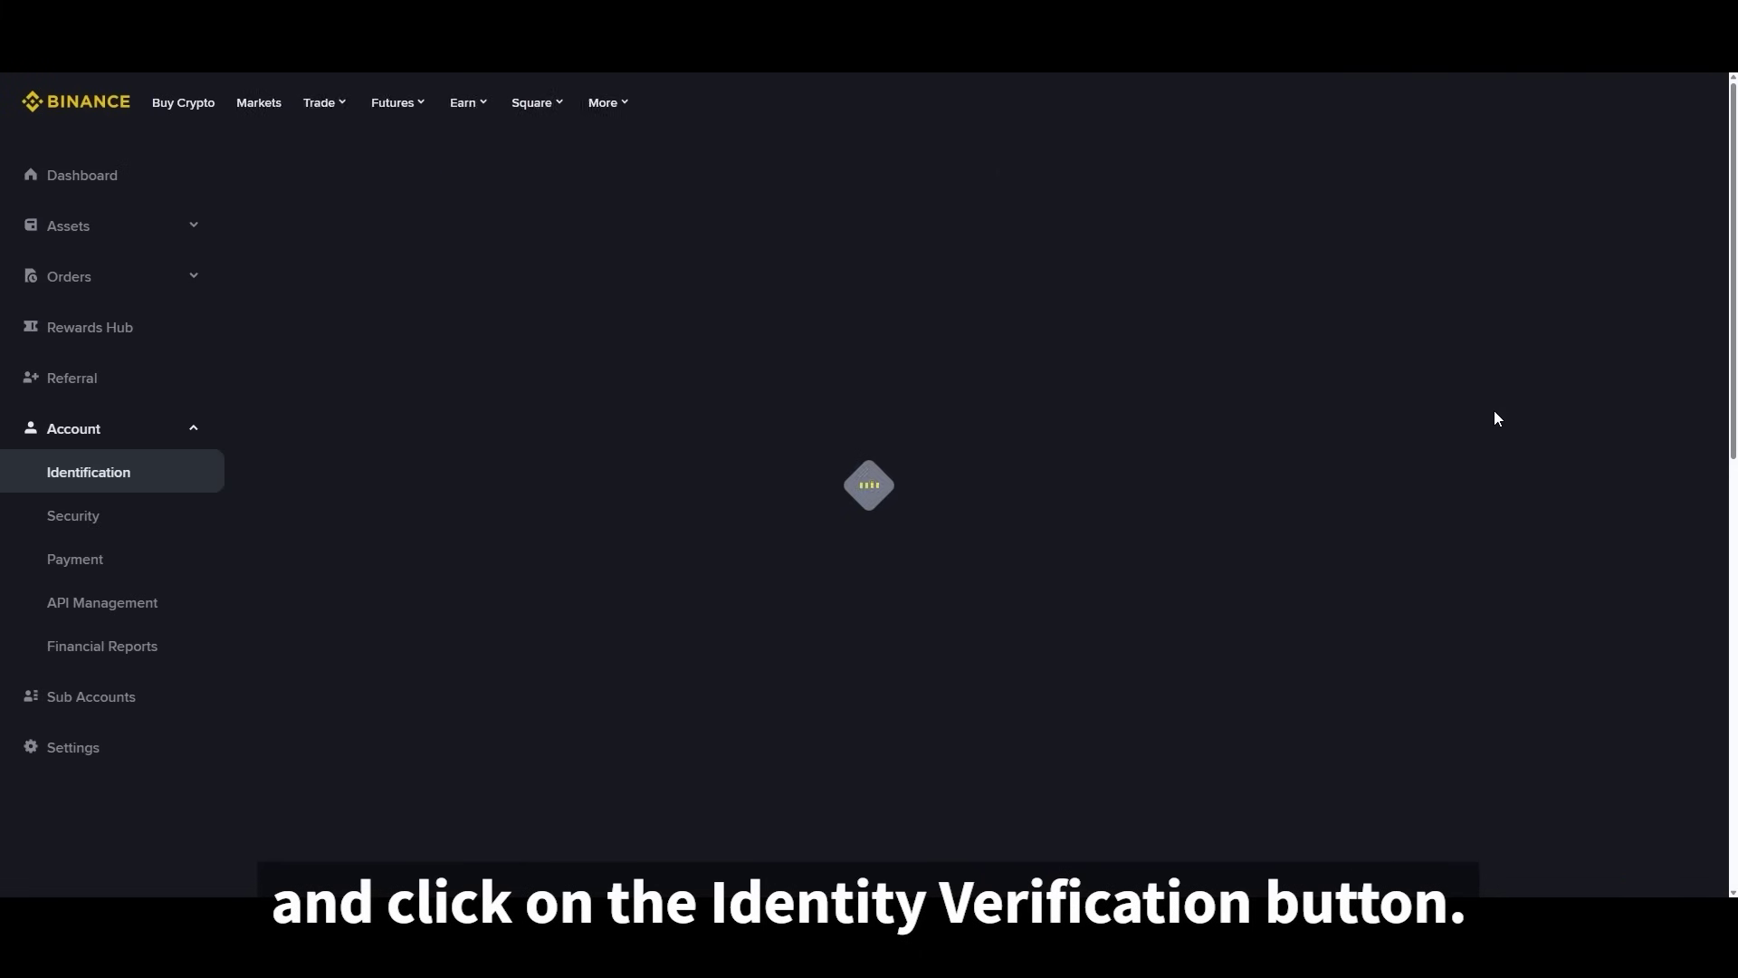
click(614, 342)
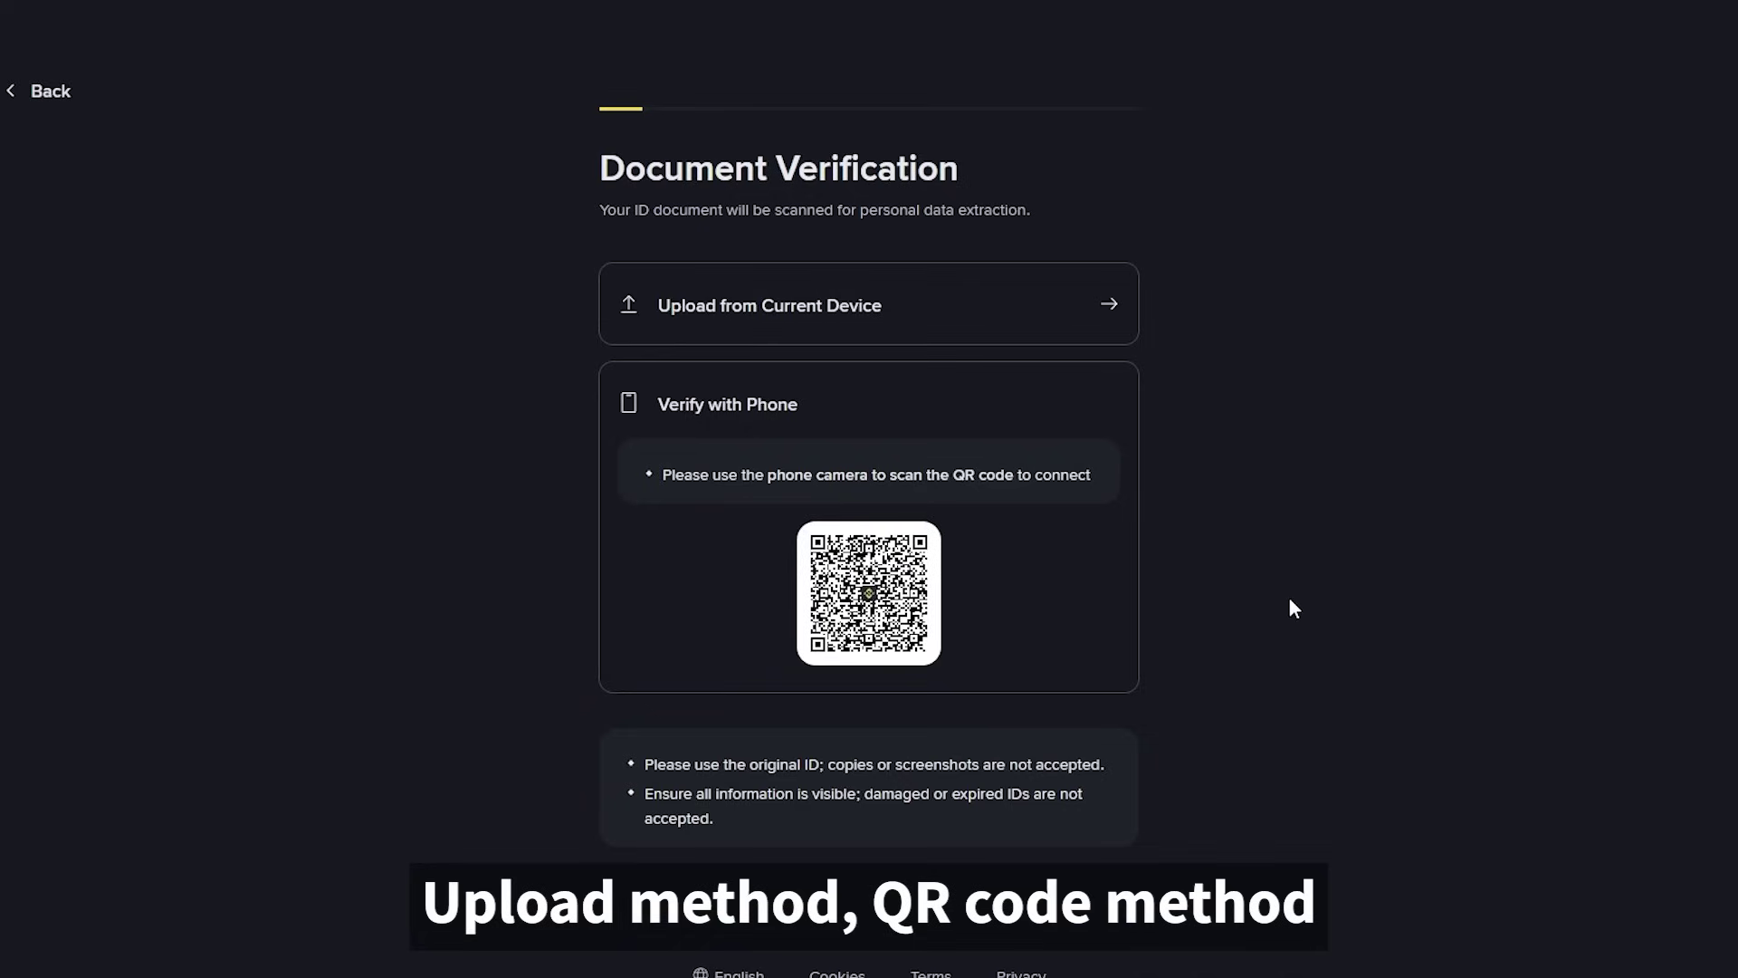
click(1044, 307)
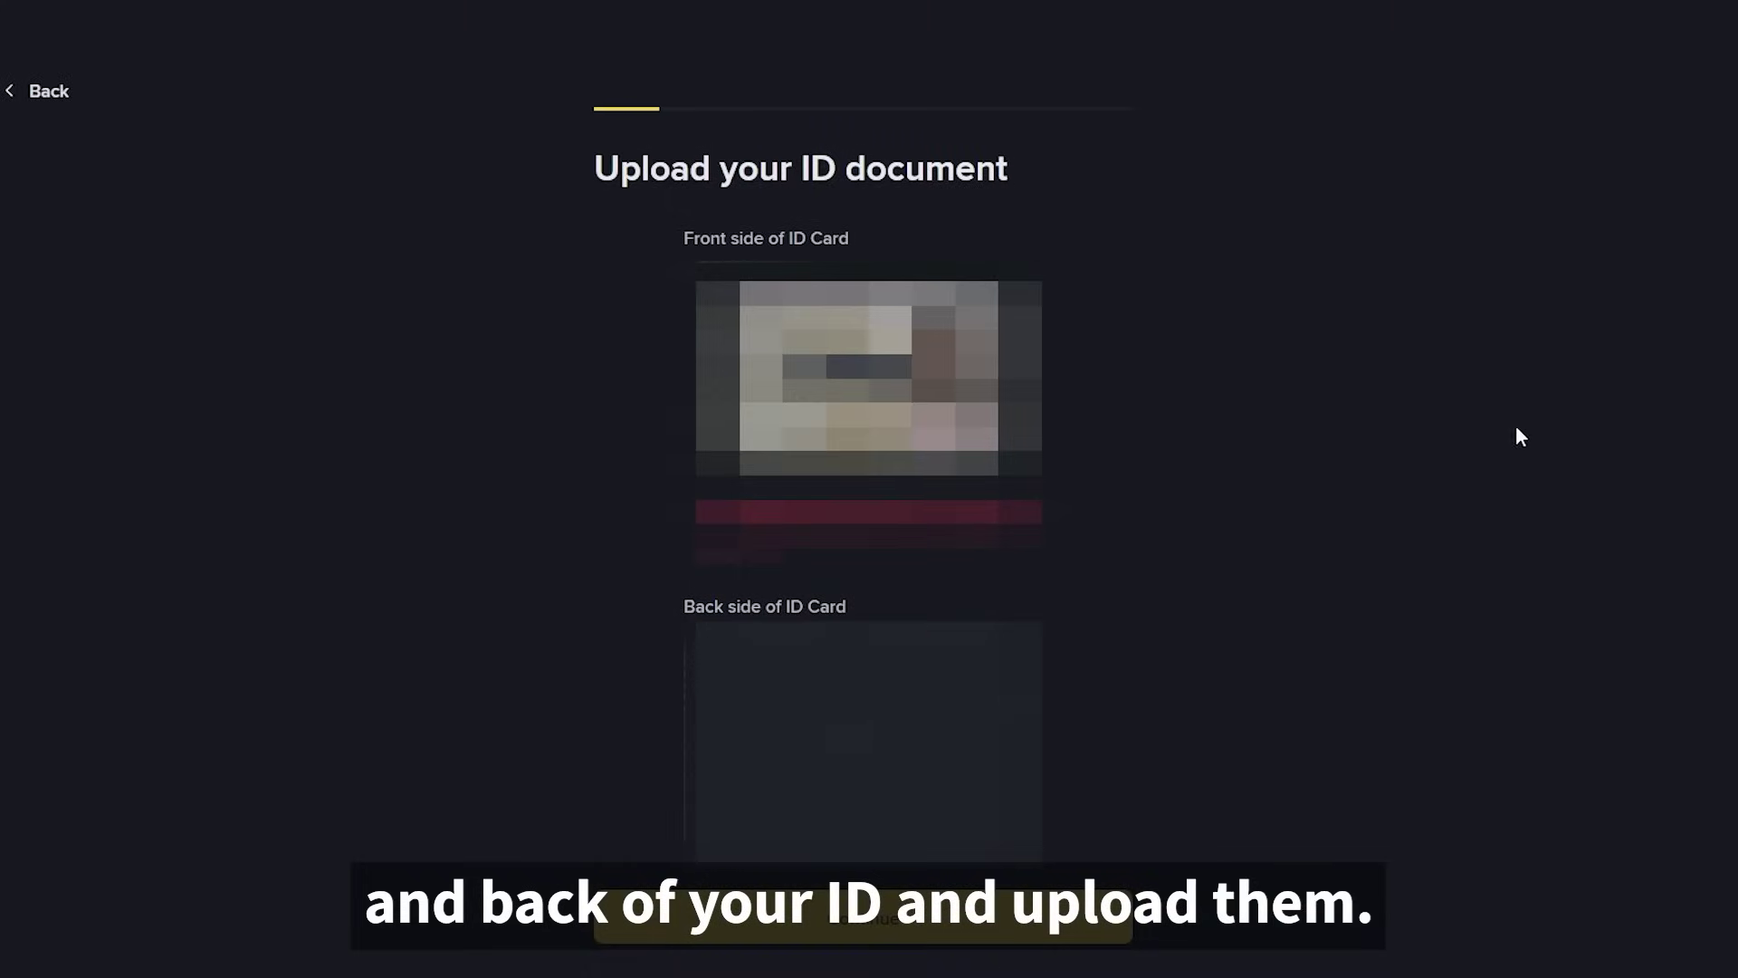
click(1019, 939)
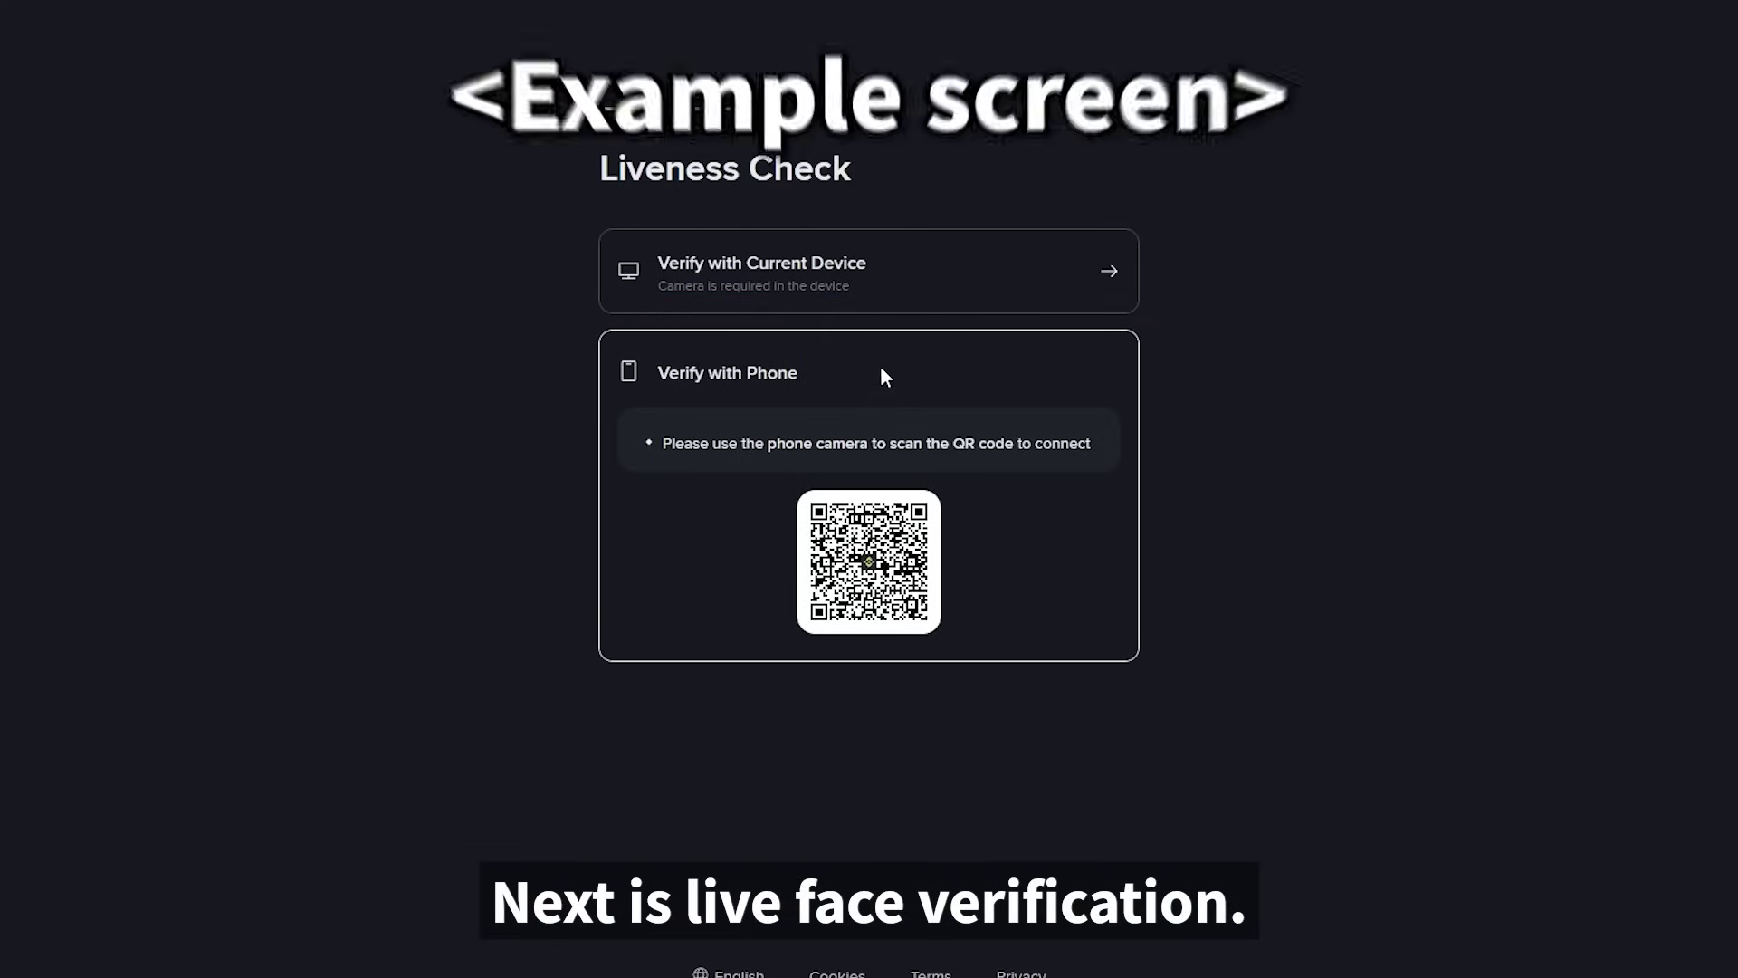
Run the liveness face scan using the current device's camera.
click(899, 299)
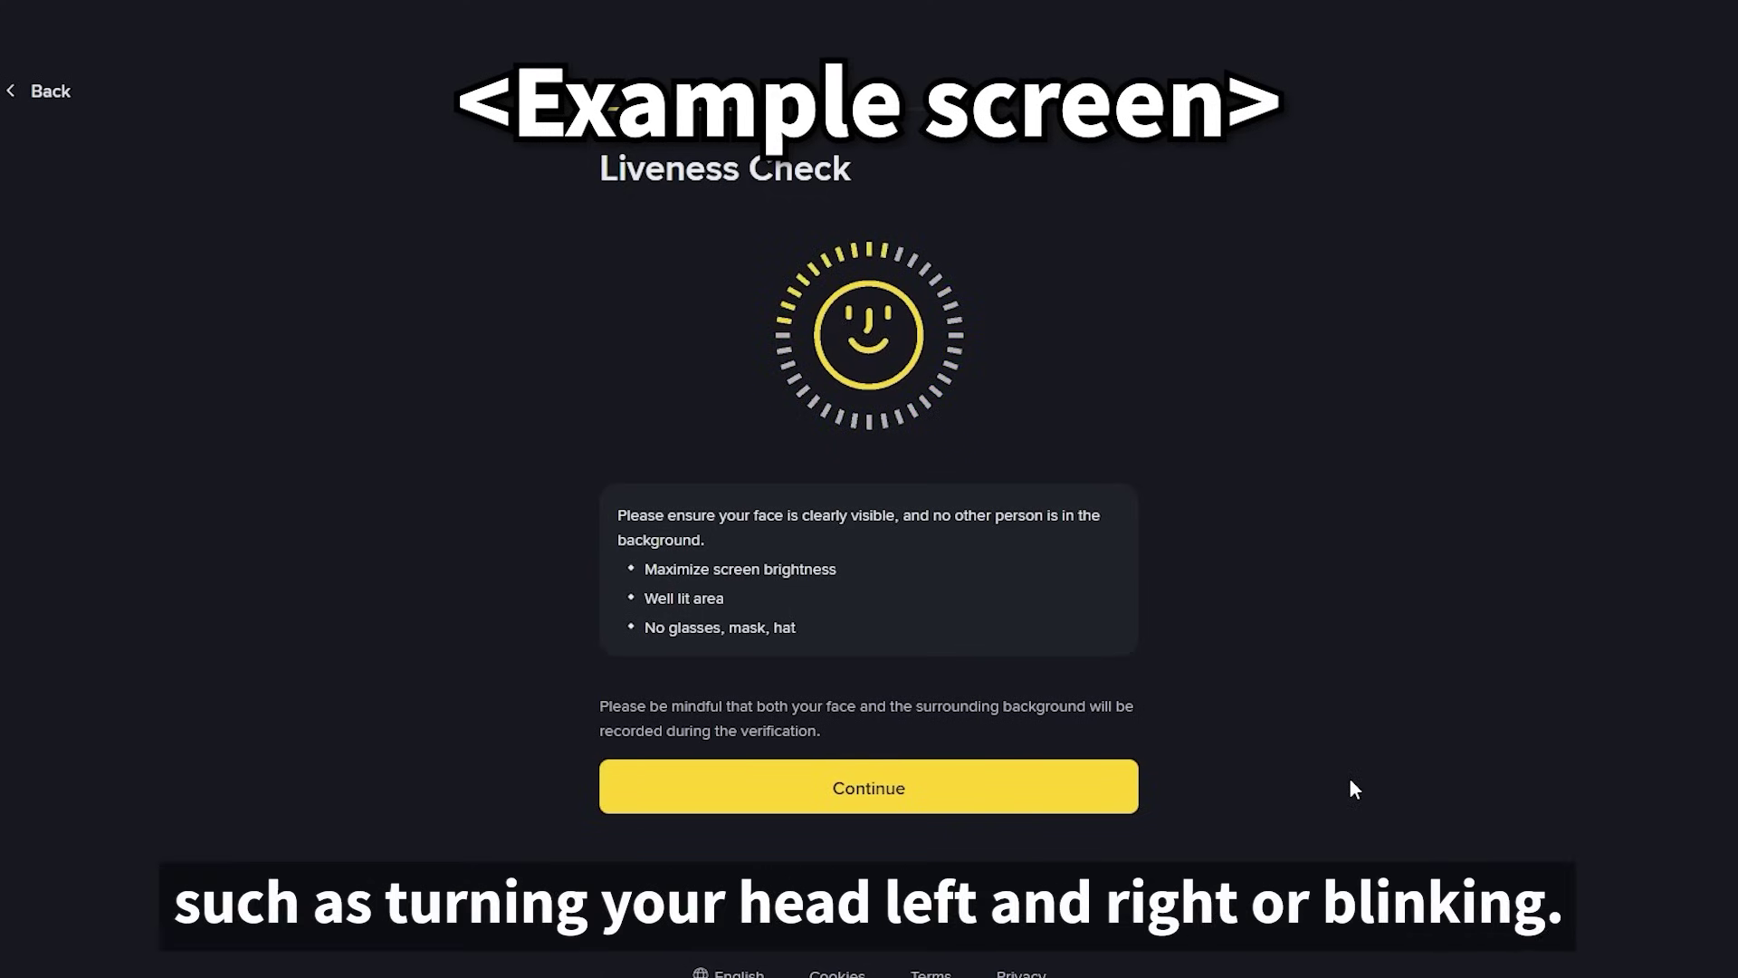
click(1106, 814)
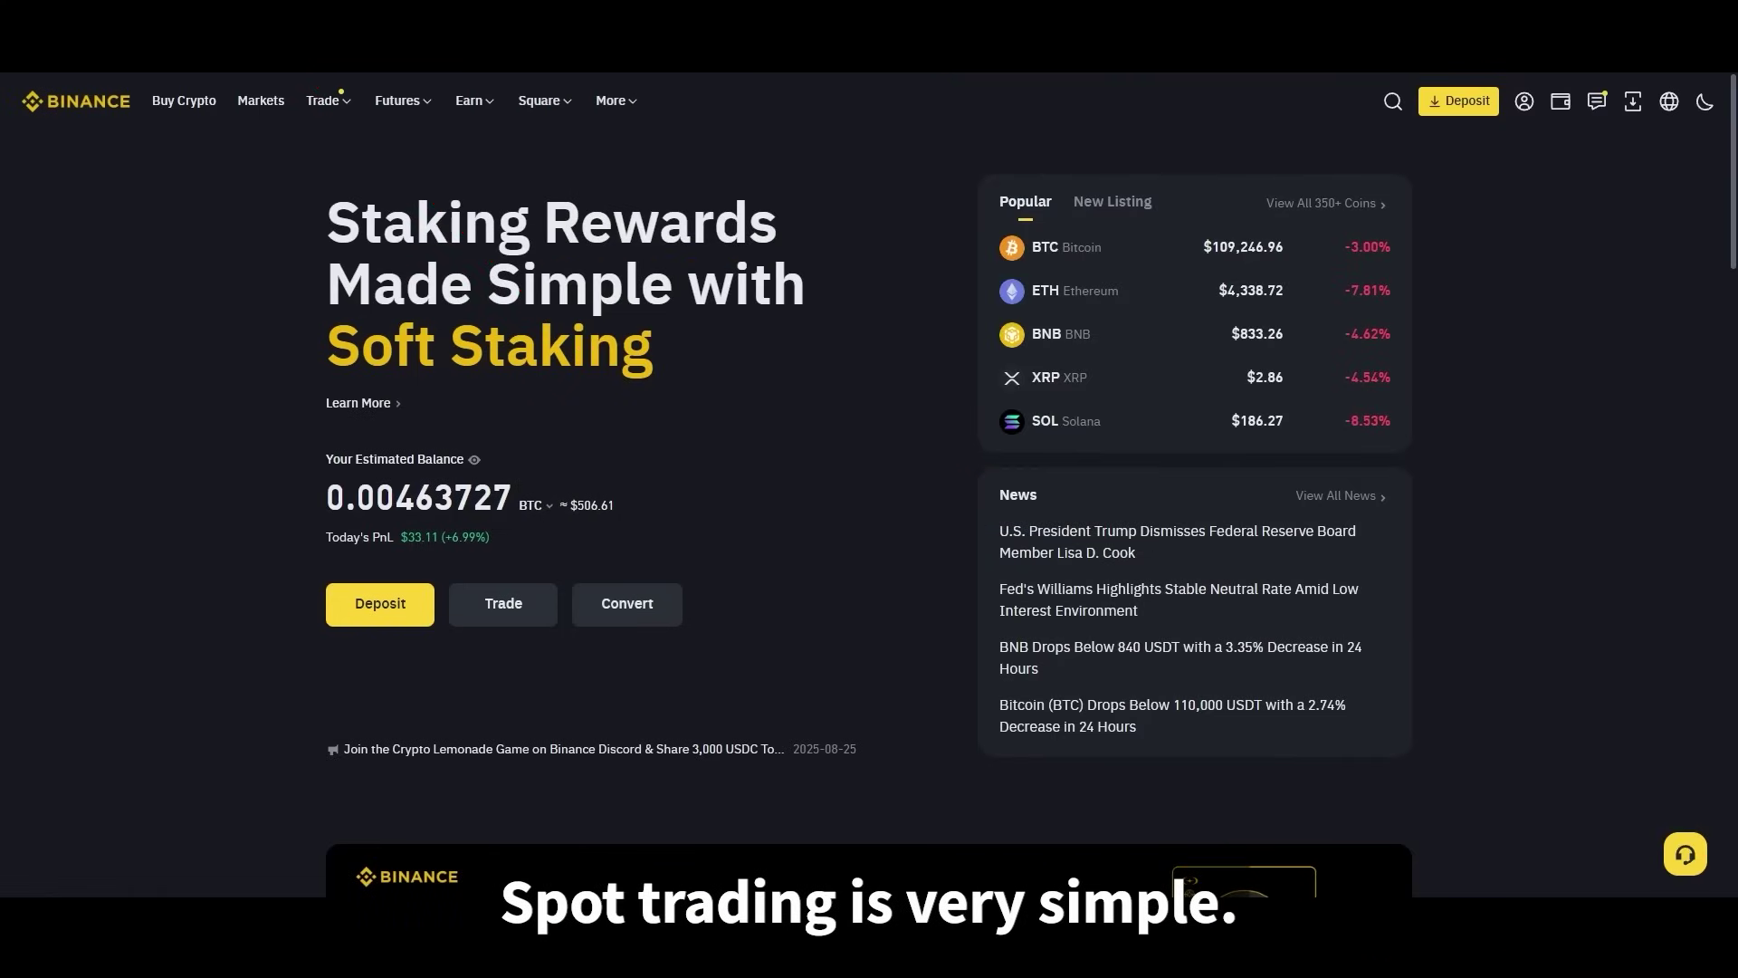
On the spot trading page, market-buy 29.4 TRX for 10 USDT.
mouse_move(322, 101)
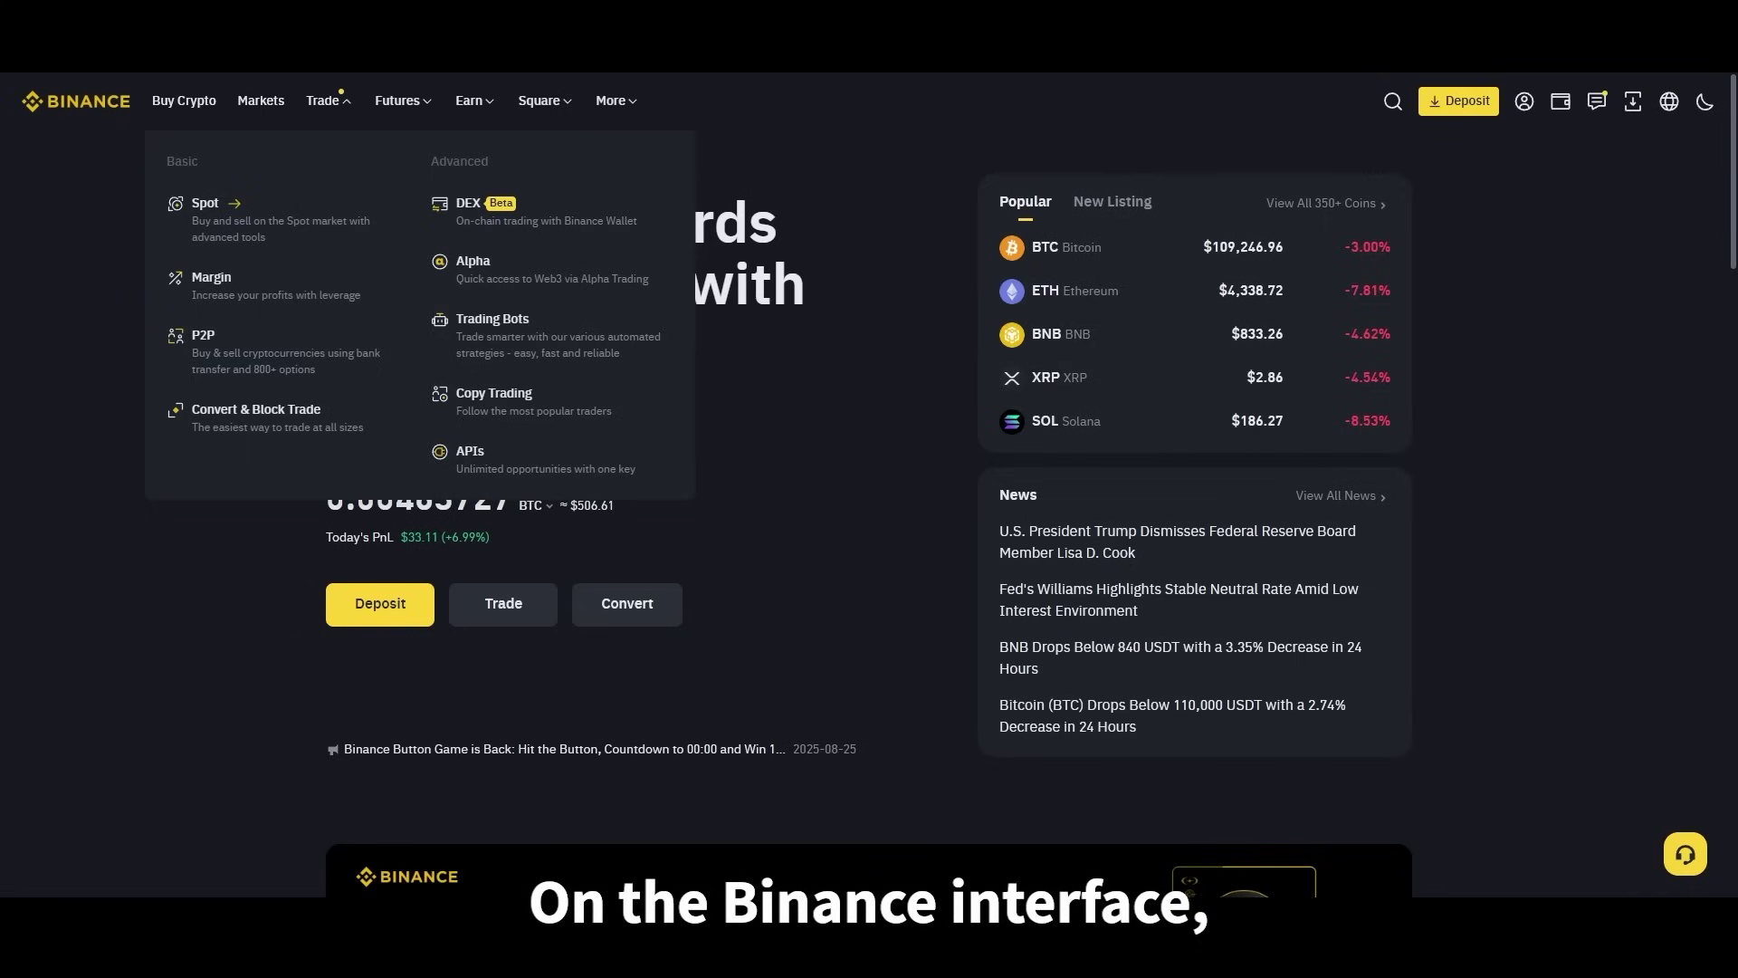
click(306, 222)
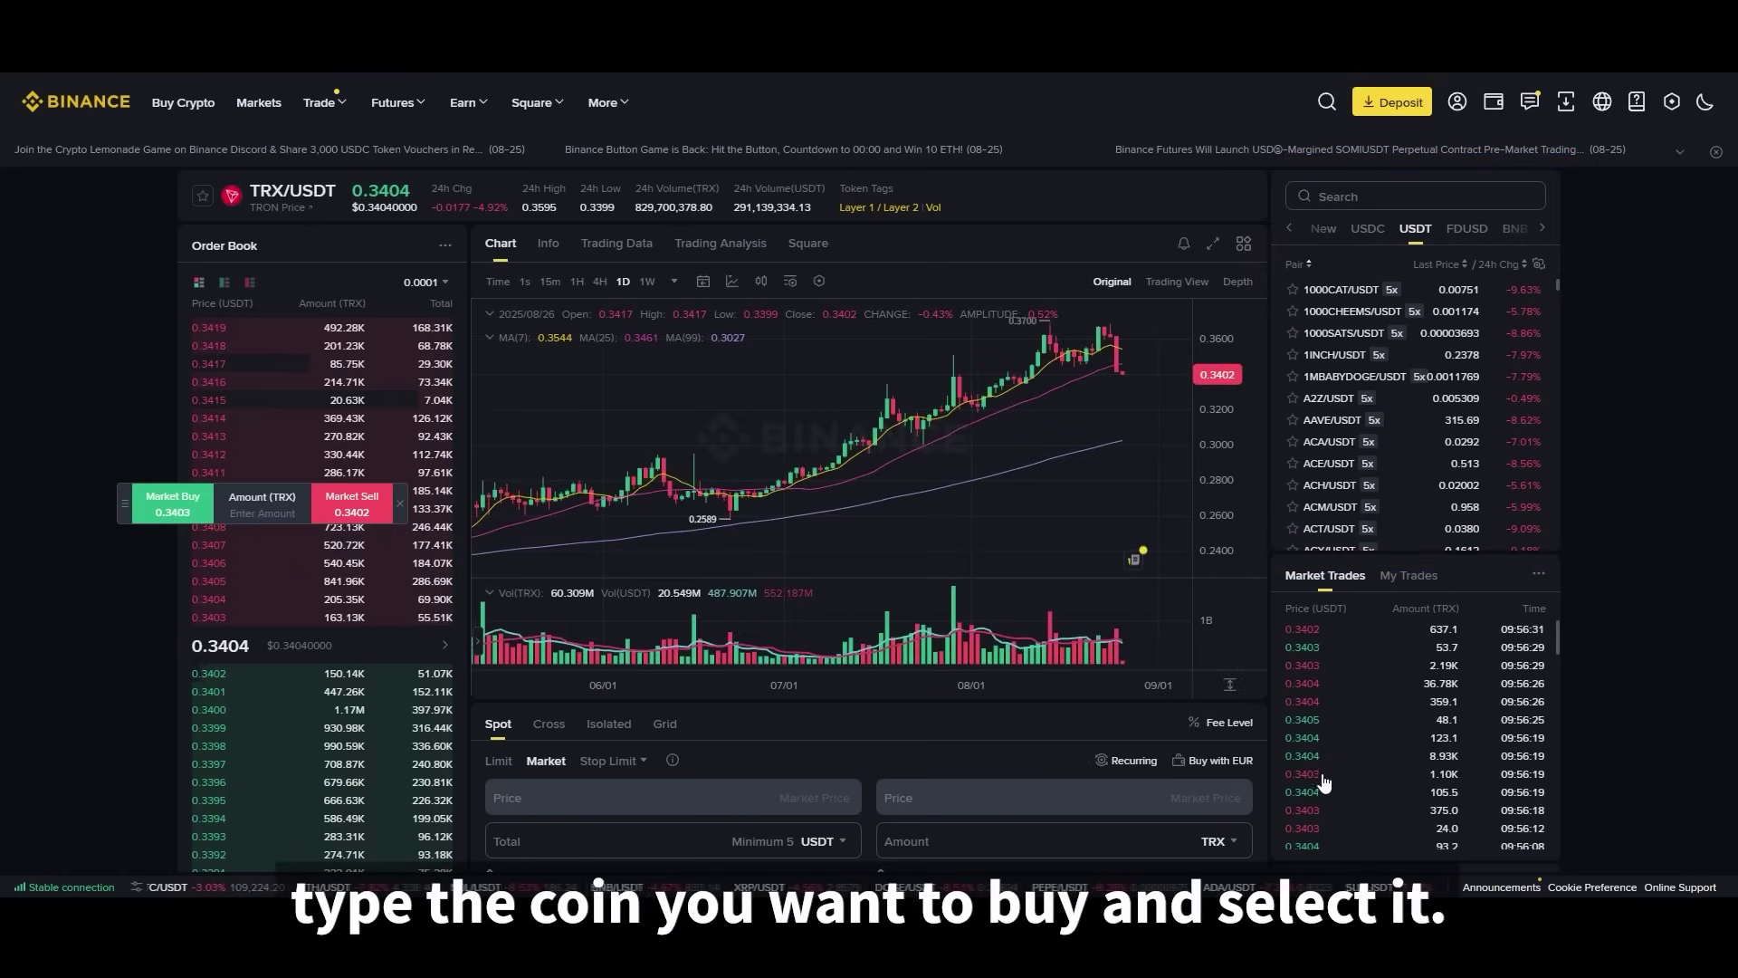
scroll(1276, 771, down, 4)
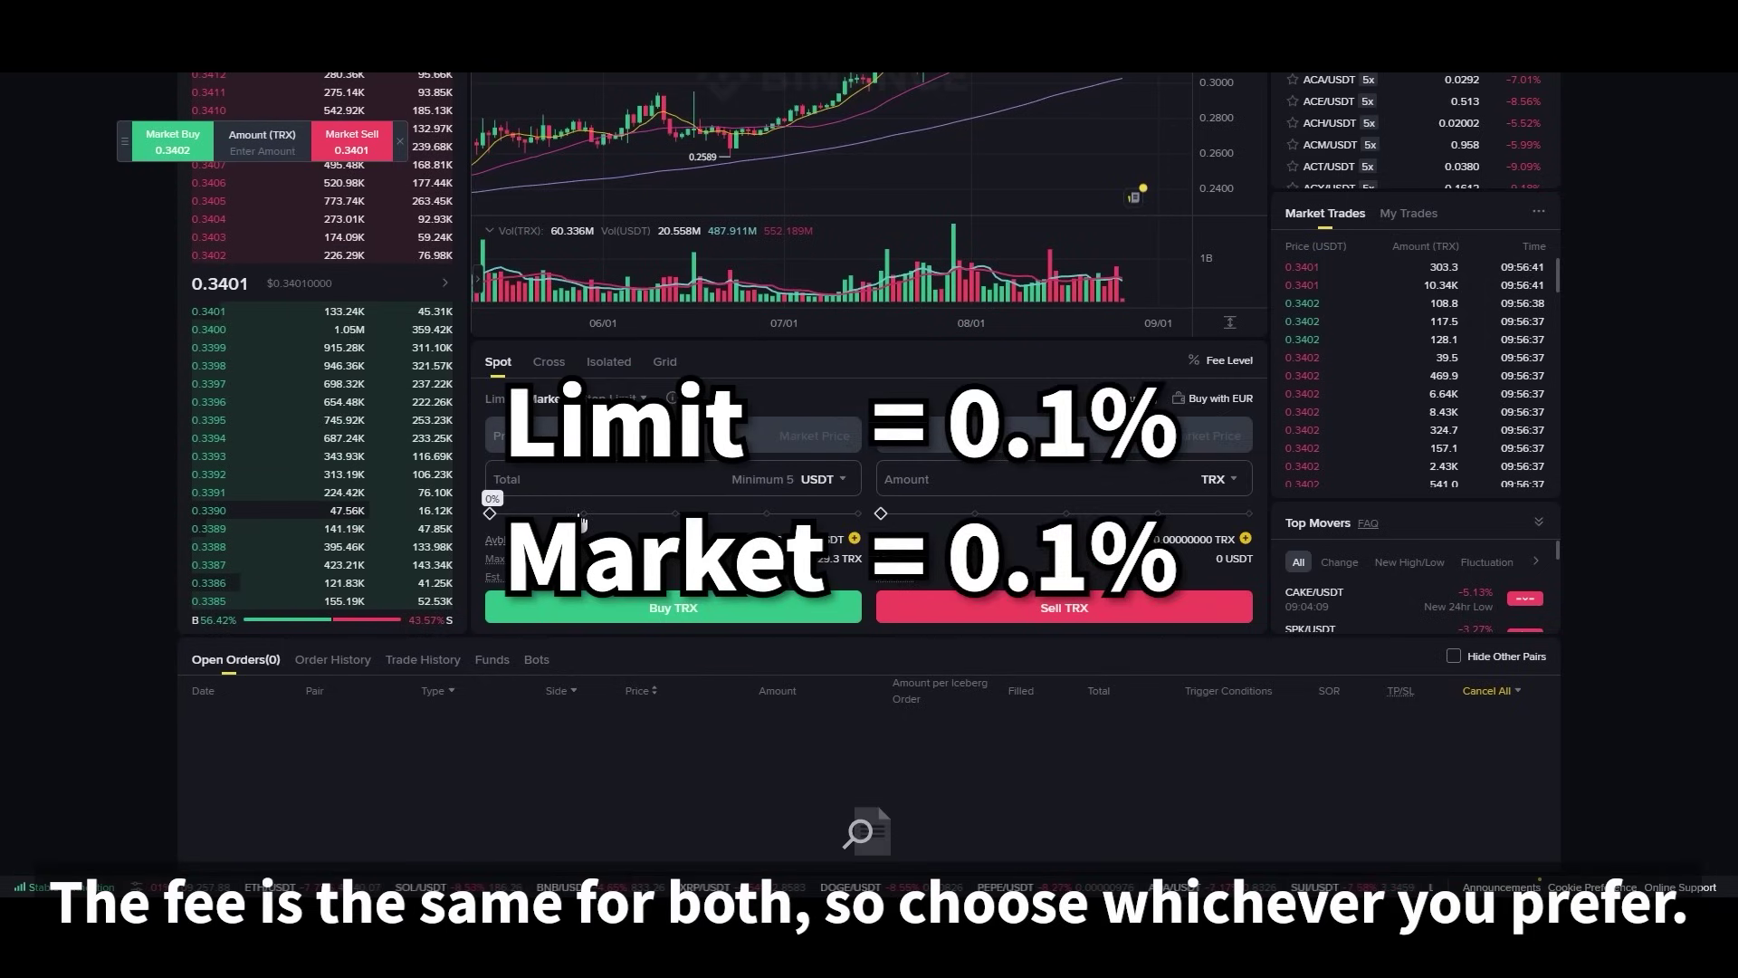
drag(582, 518, 877, 508)
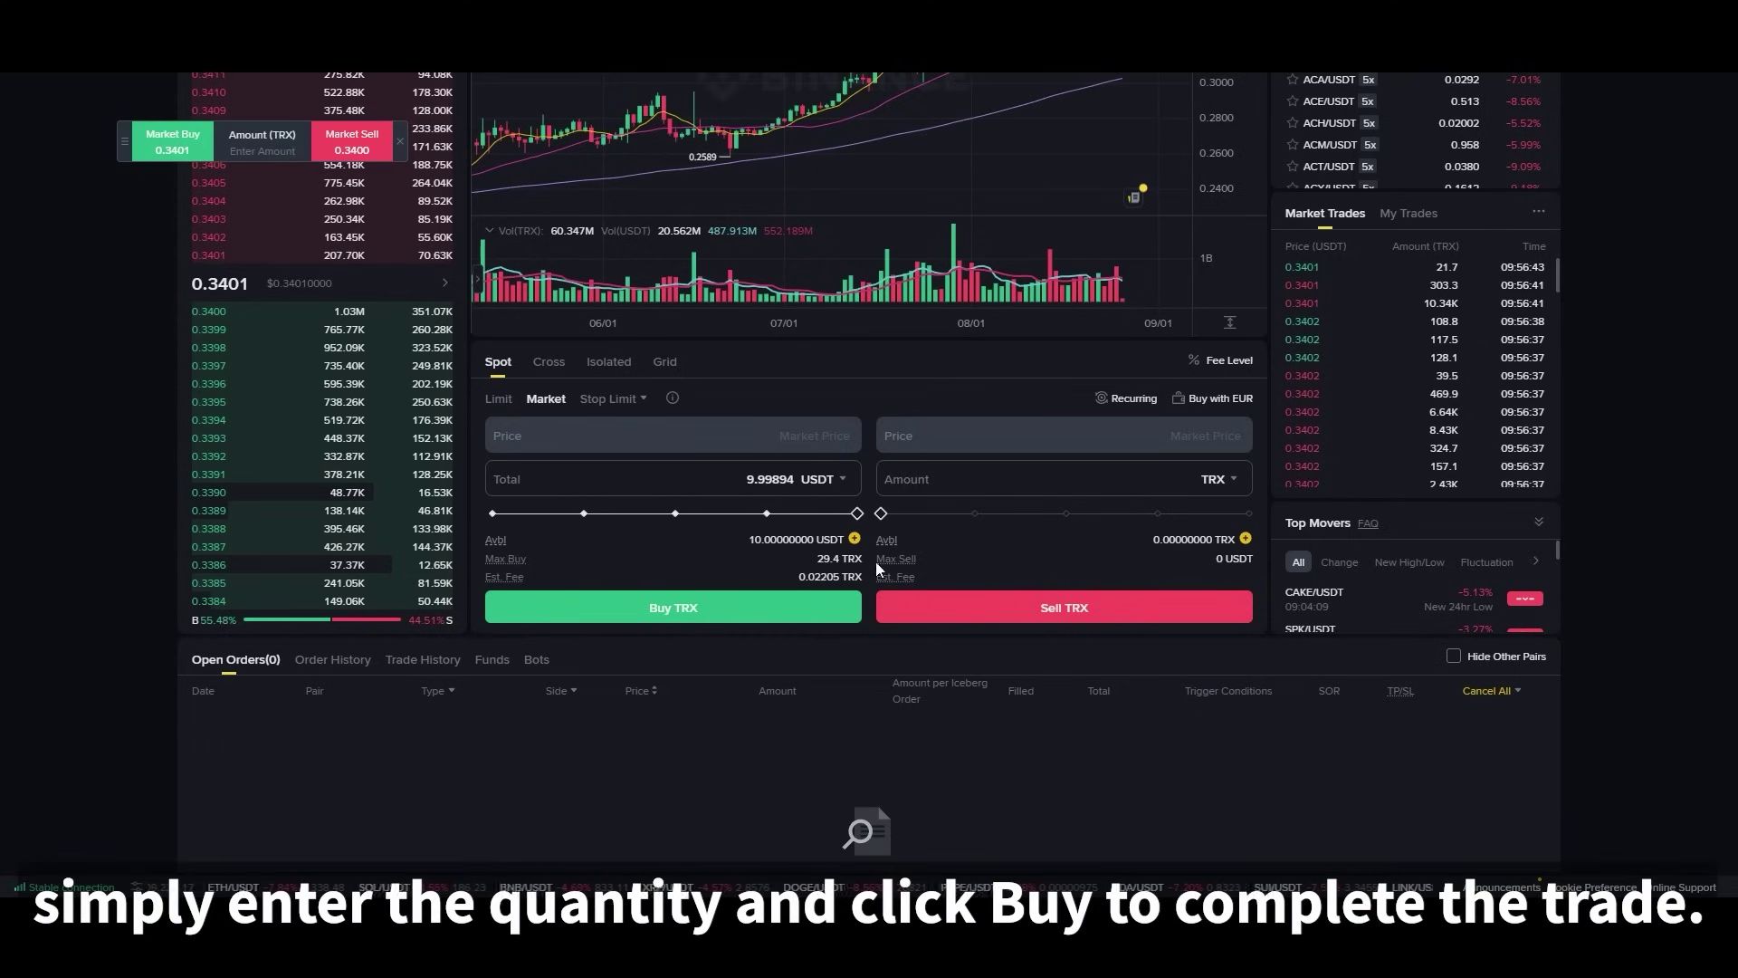
click(765, 609)
Market-sell all 29.4 TRX with the Sell slider at 100%.
scroll(869, 489, up, 5)
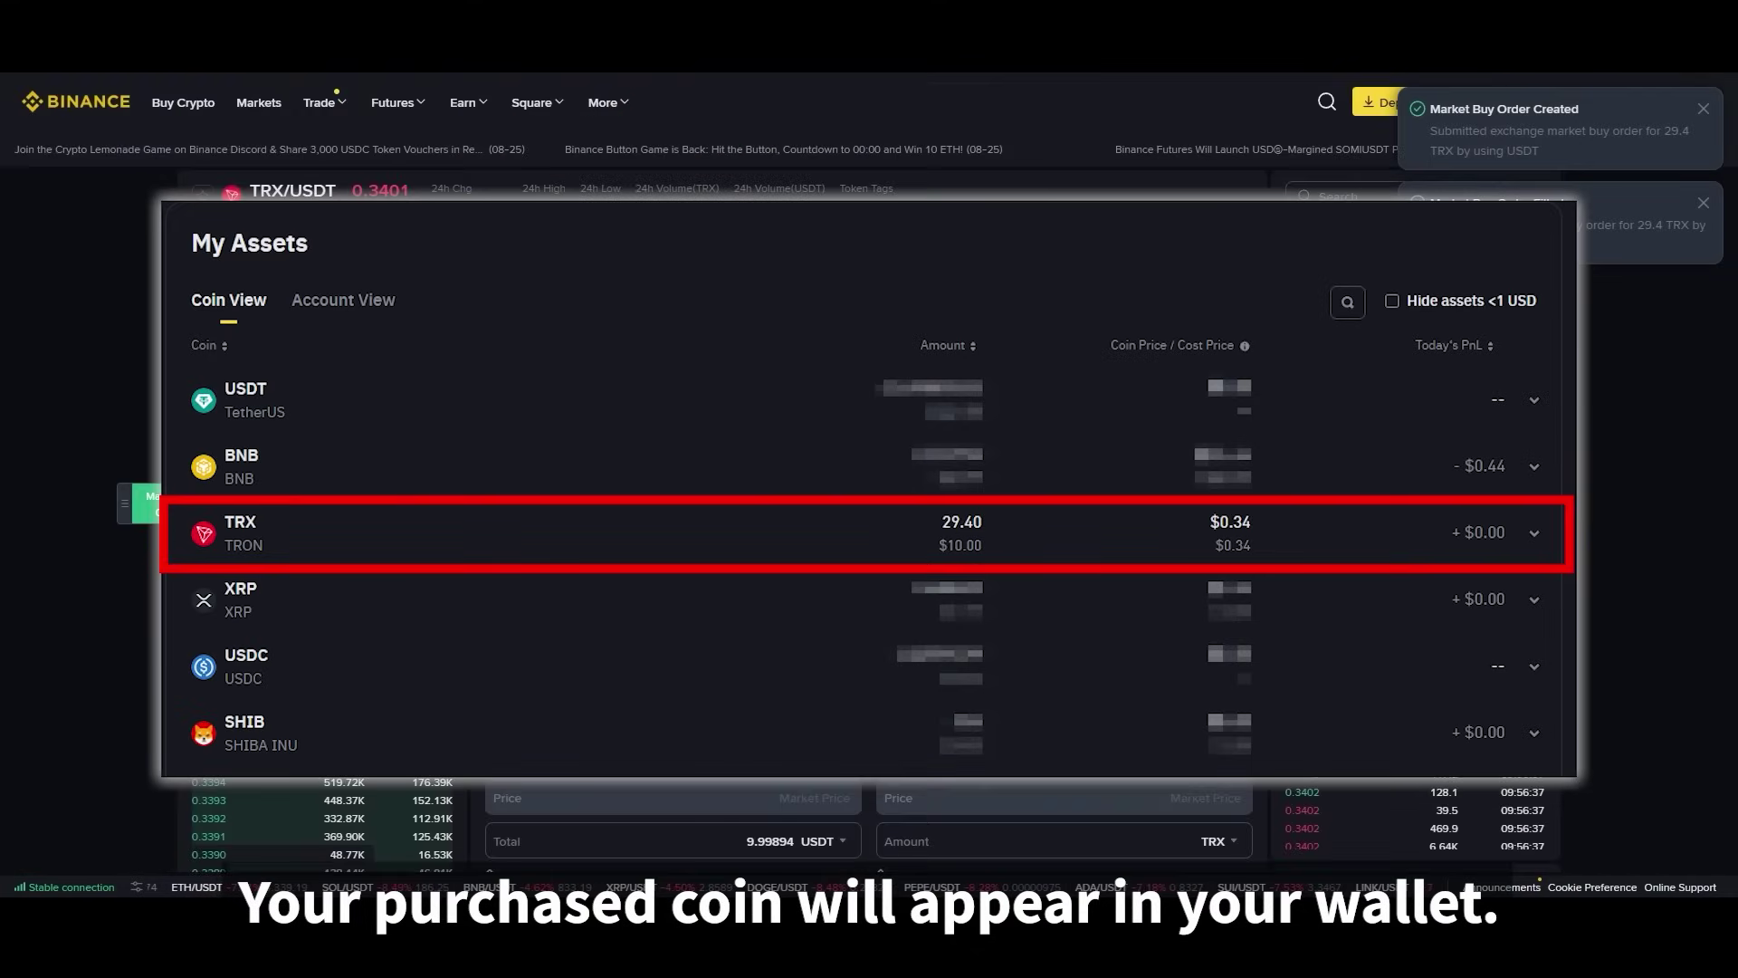
scroll(869, 488, down, 5)
drag(883, 513, 1331, 530)
click(1171, 607)
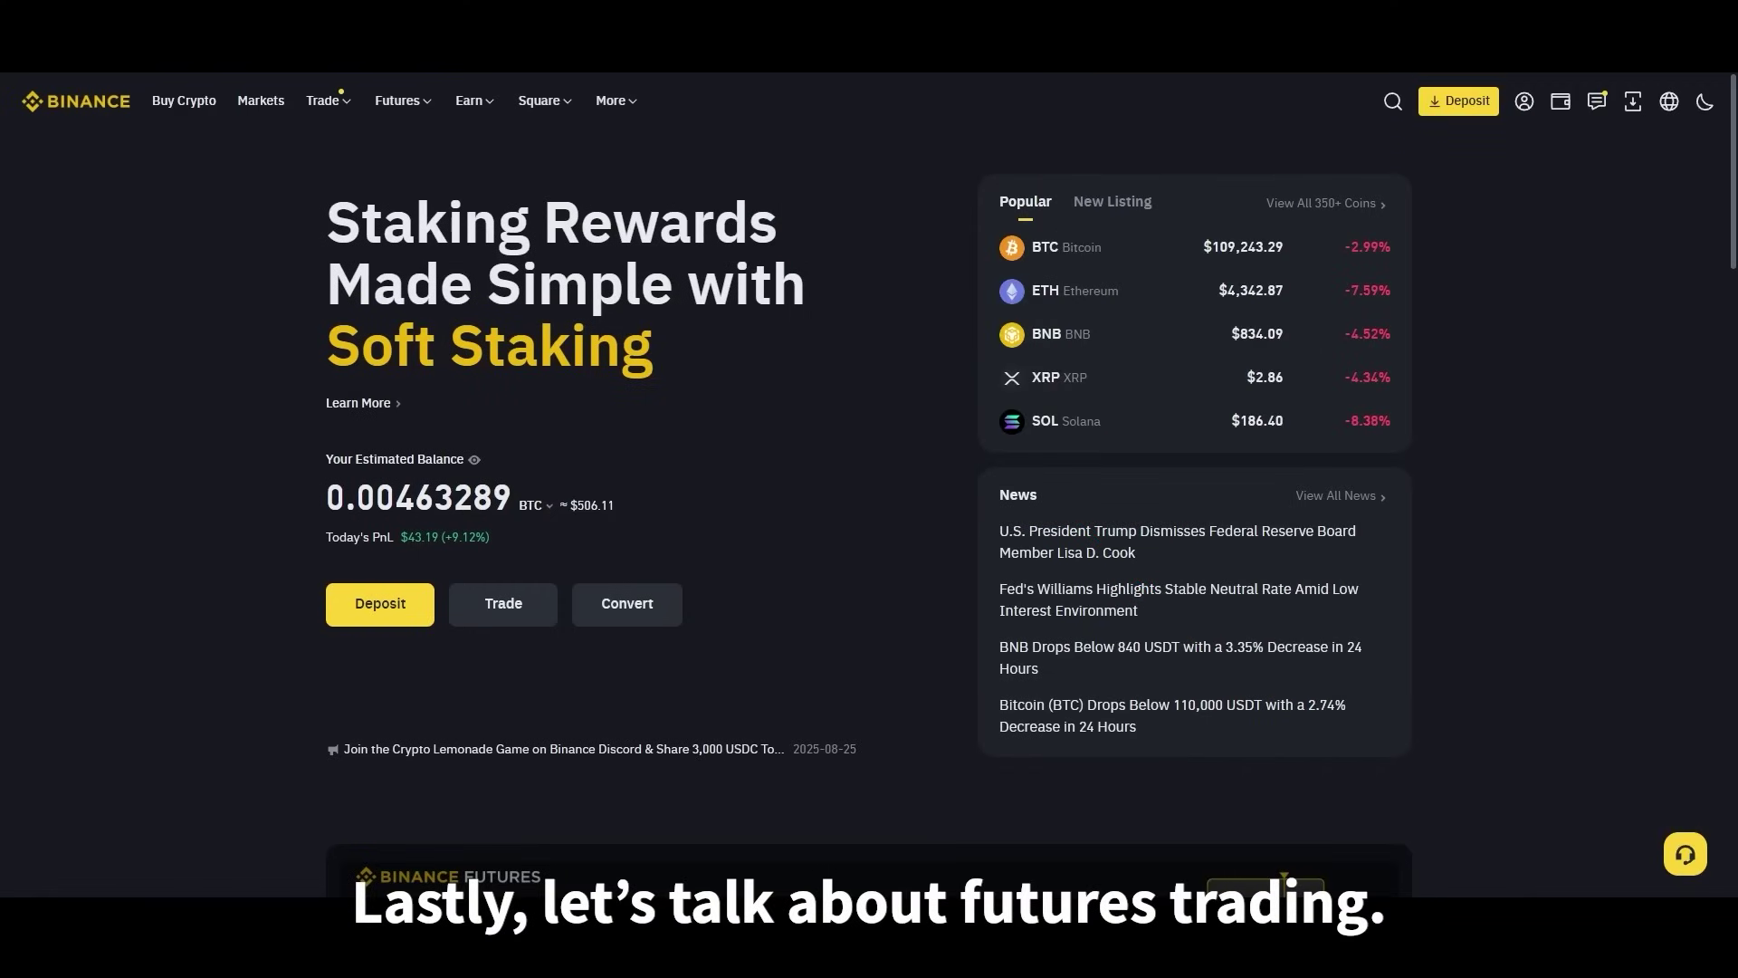
Transfer 9.99412 USDT from Spot to the USDⓈ-M Futures wallet and go to USDⓈ-M futures trading.
mouse_move(1560, 101)
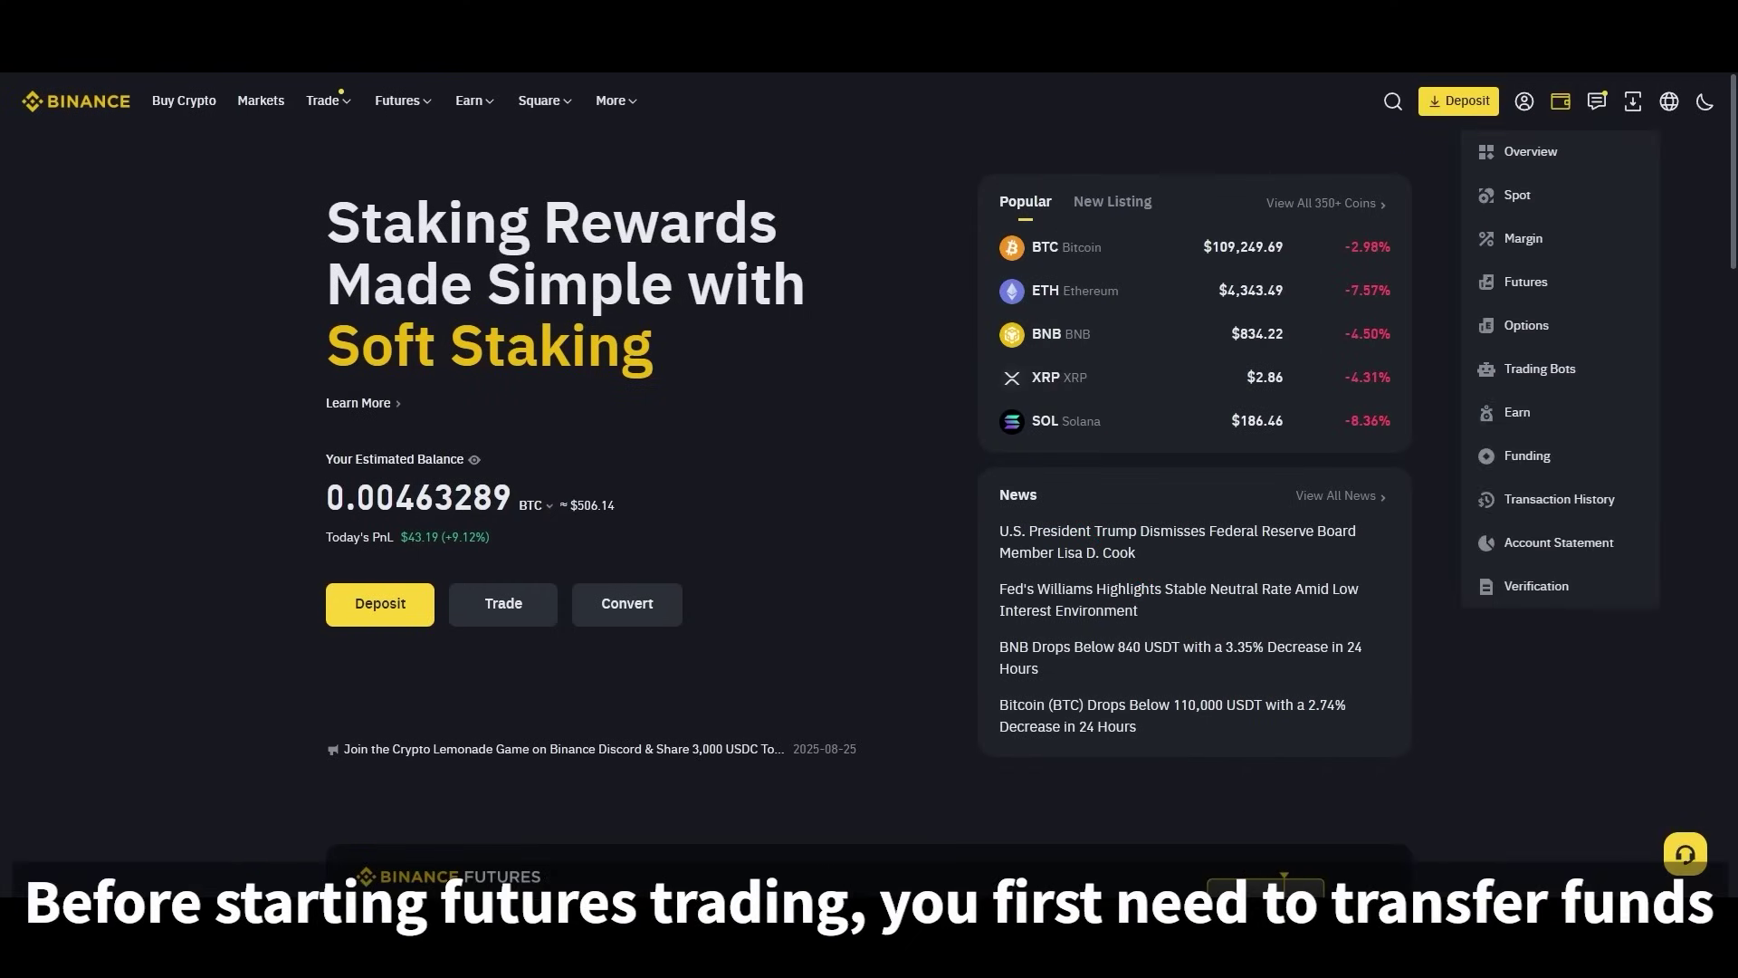
click(1560, 100)
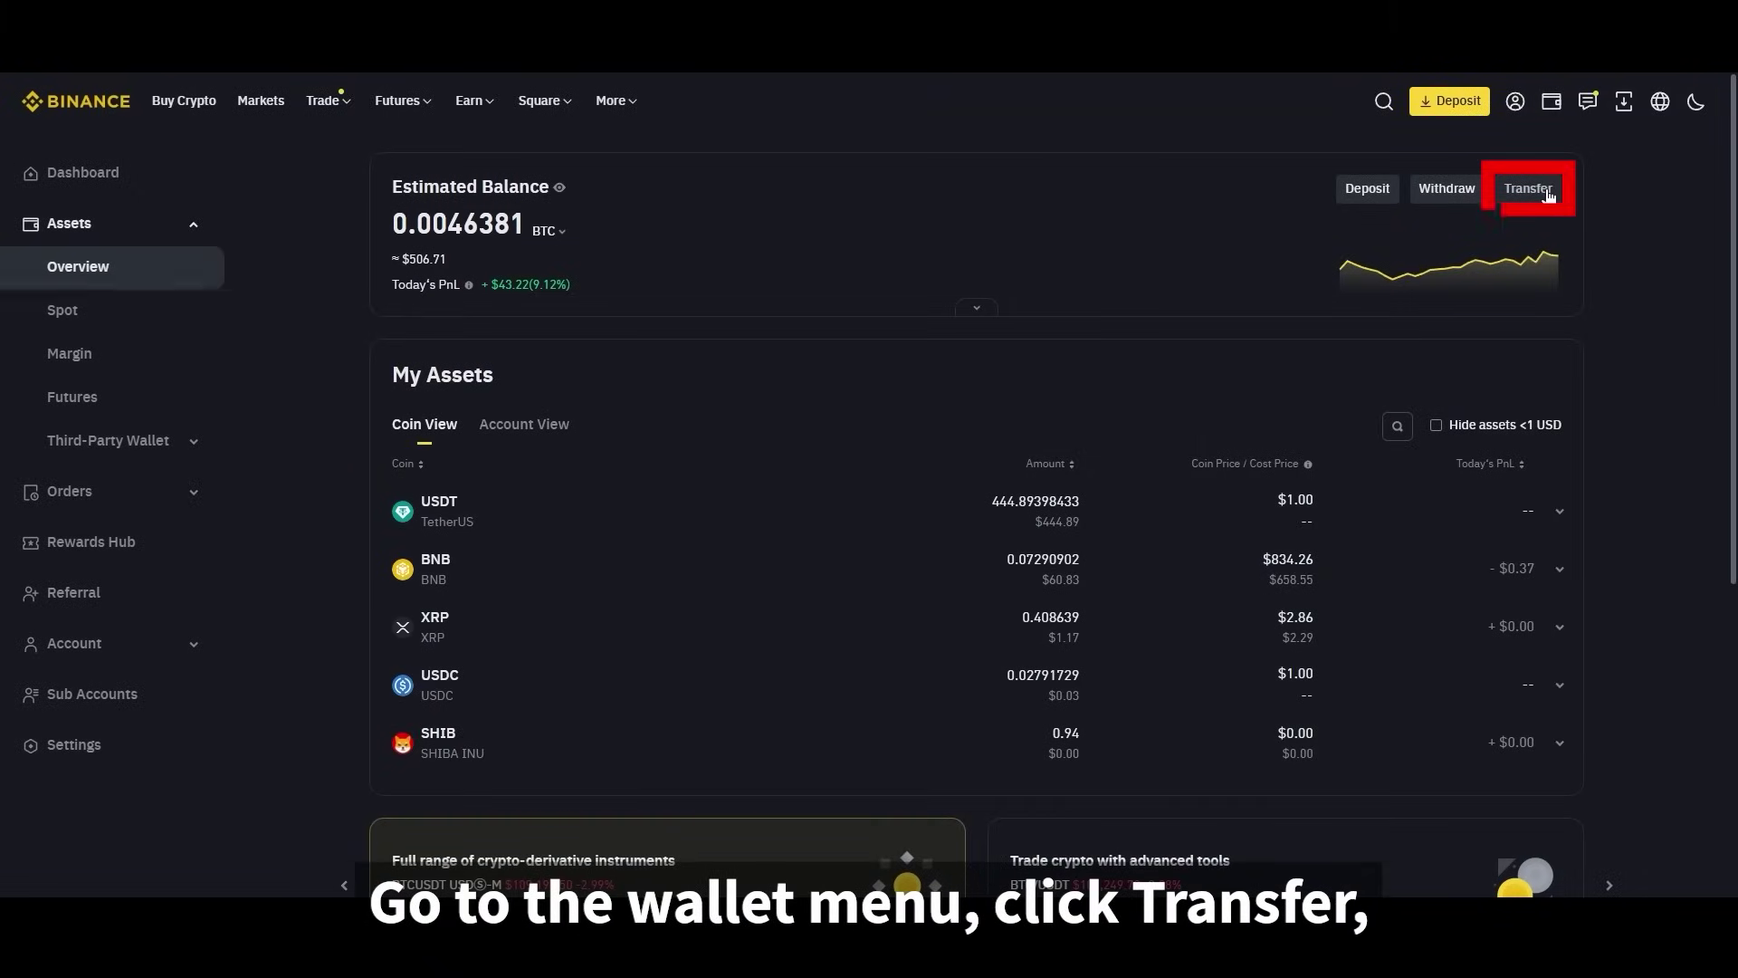
click(1550, 195)
click(760, 343)
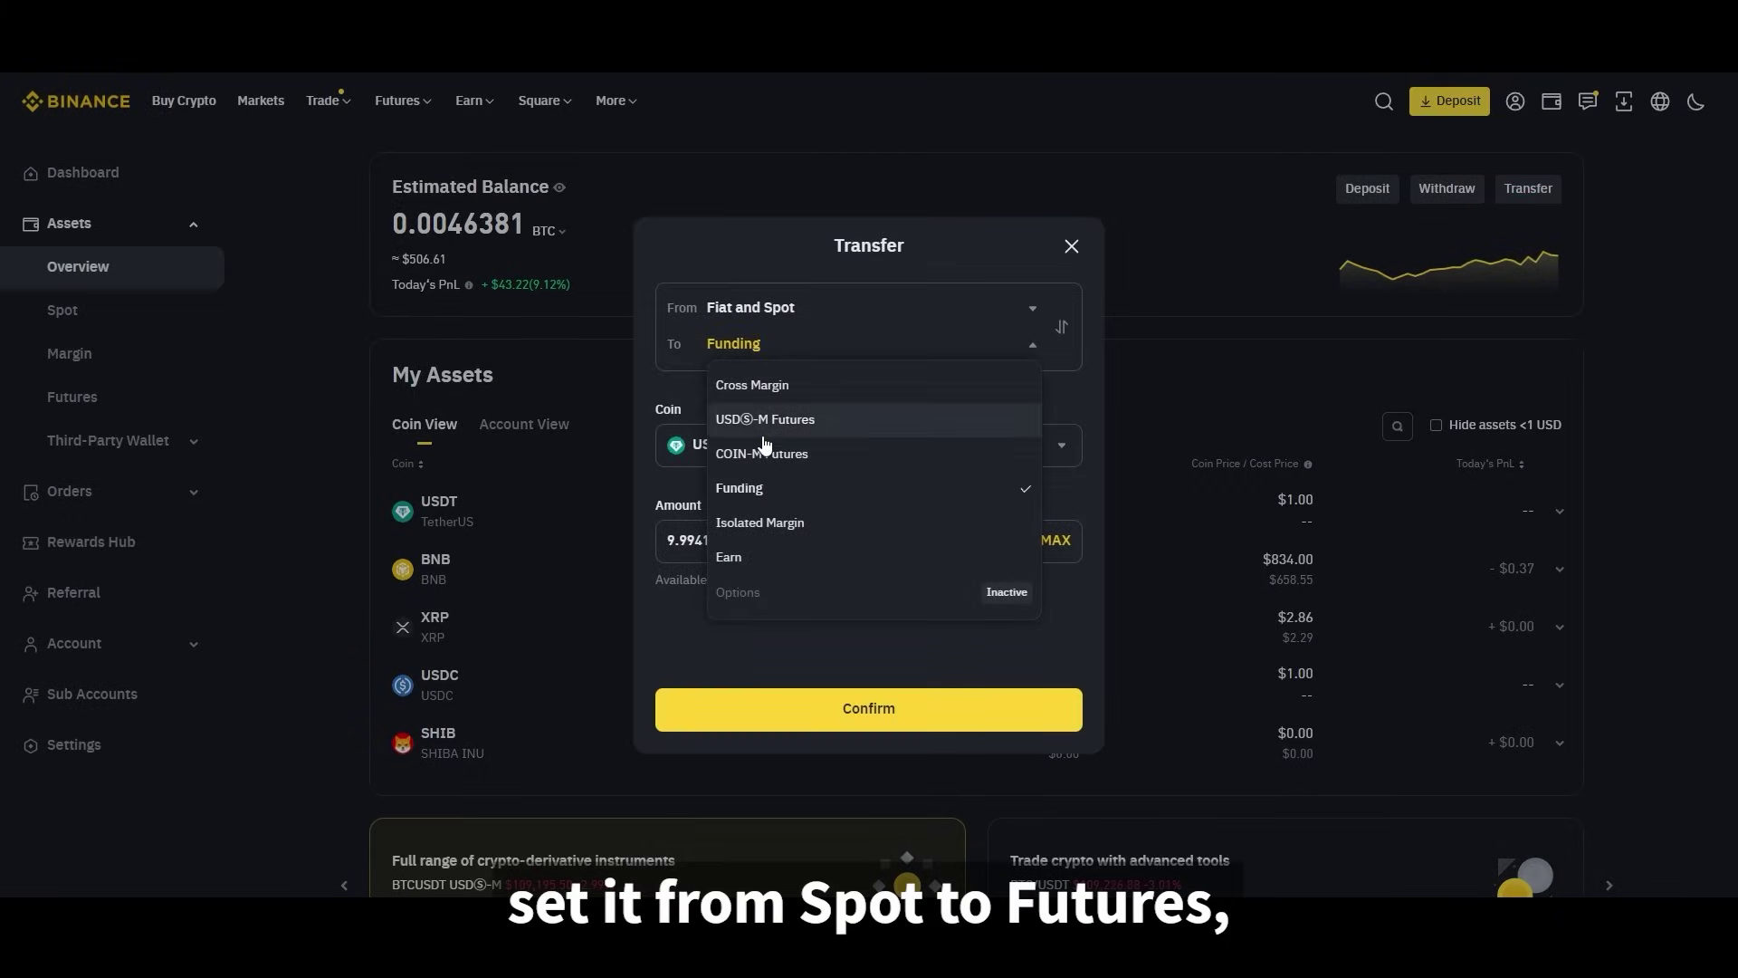
click(763, 434)
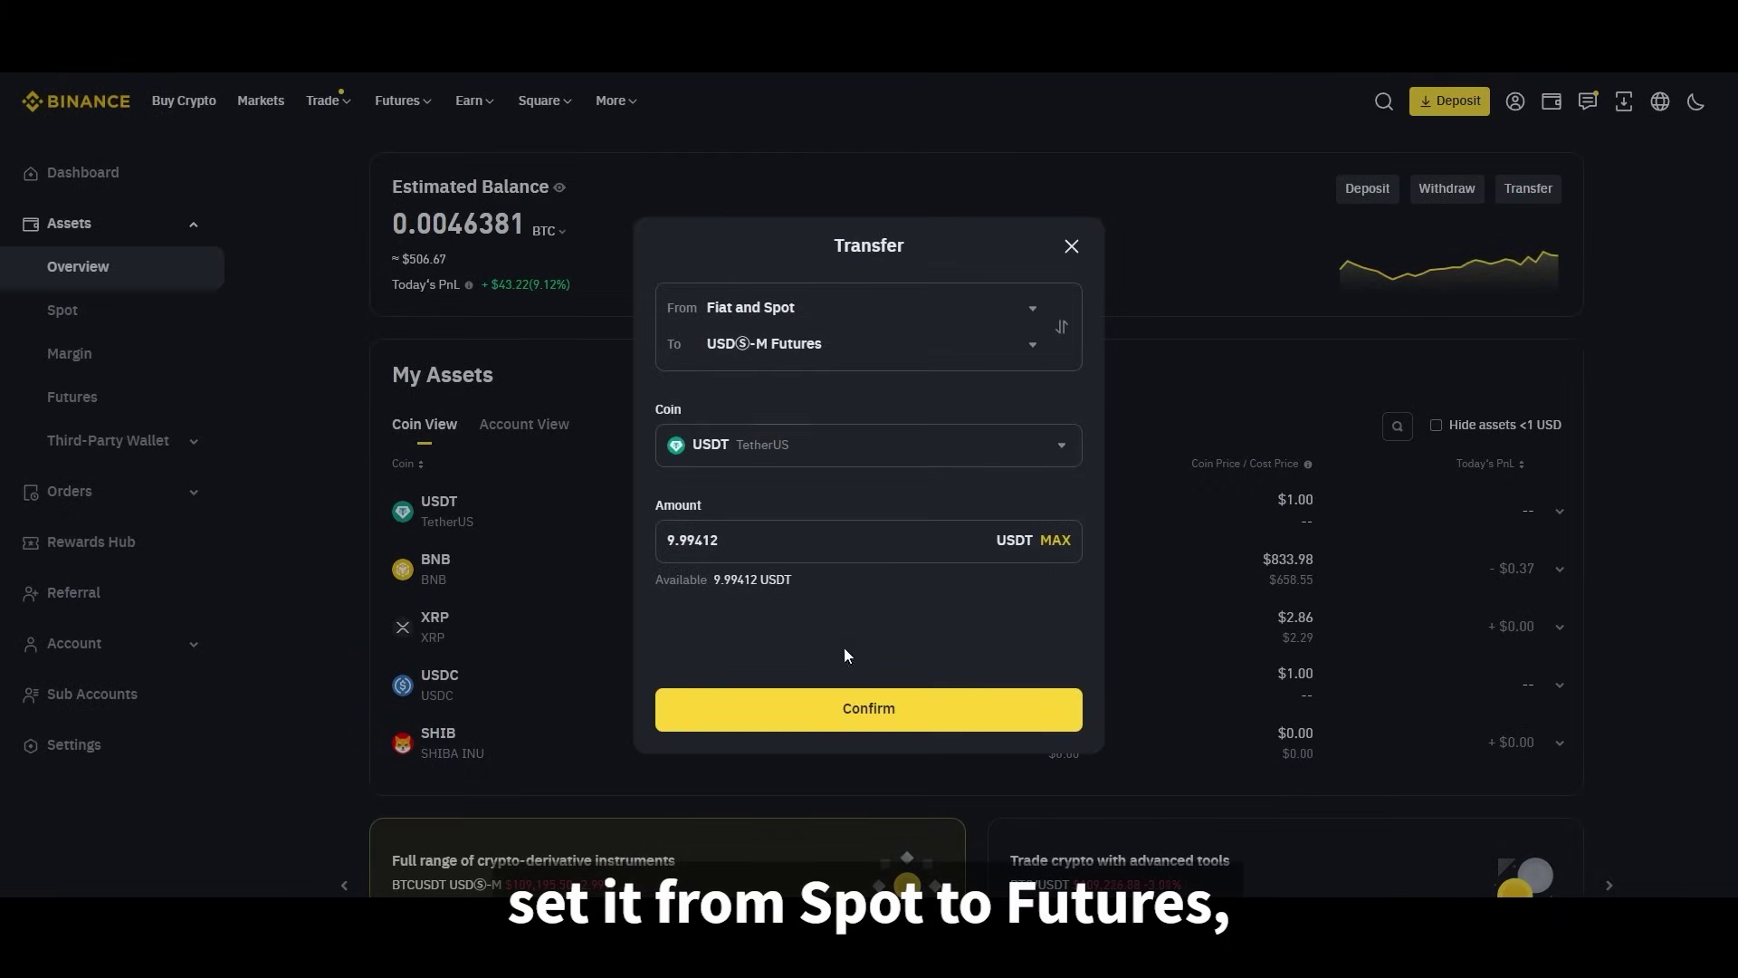
click(859, 735)
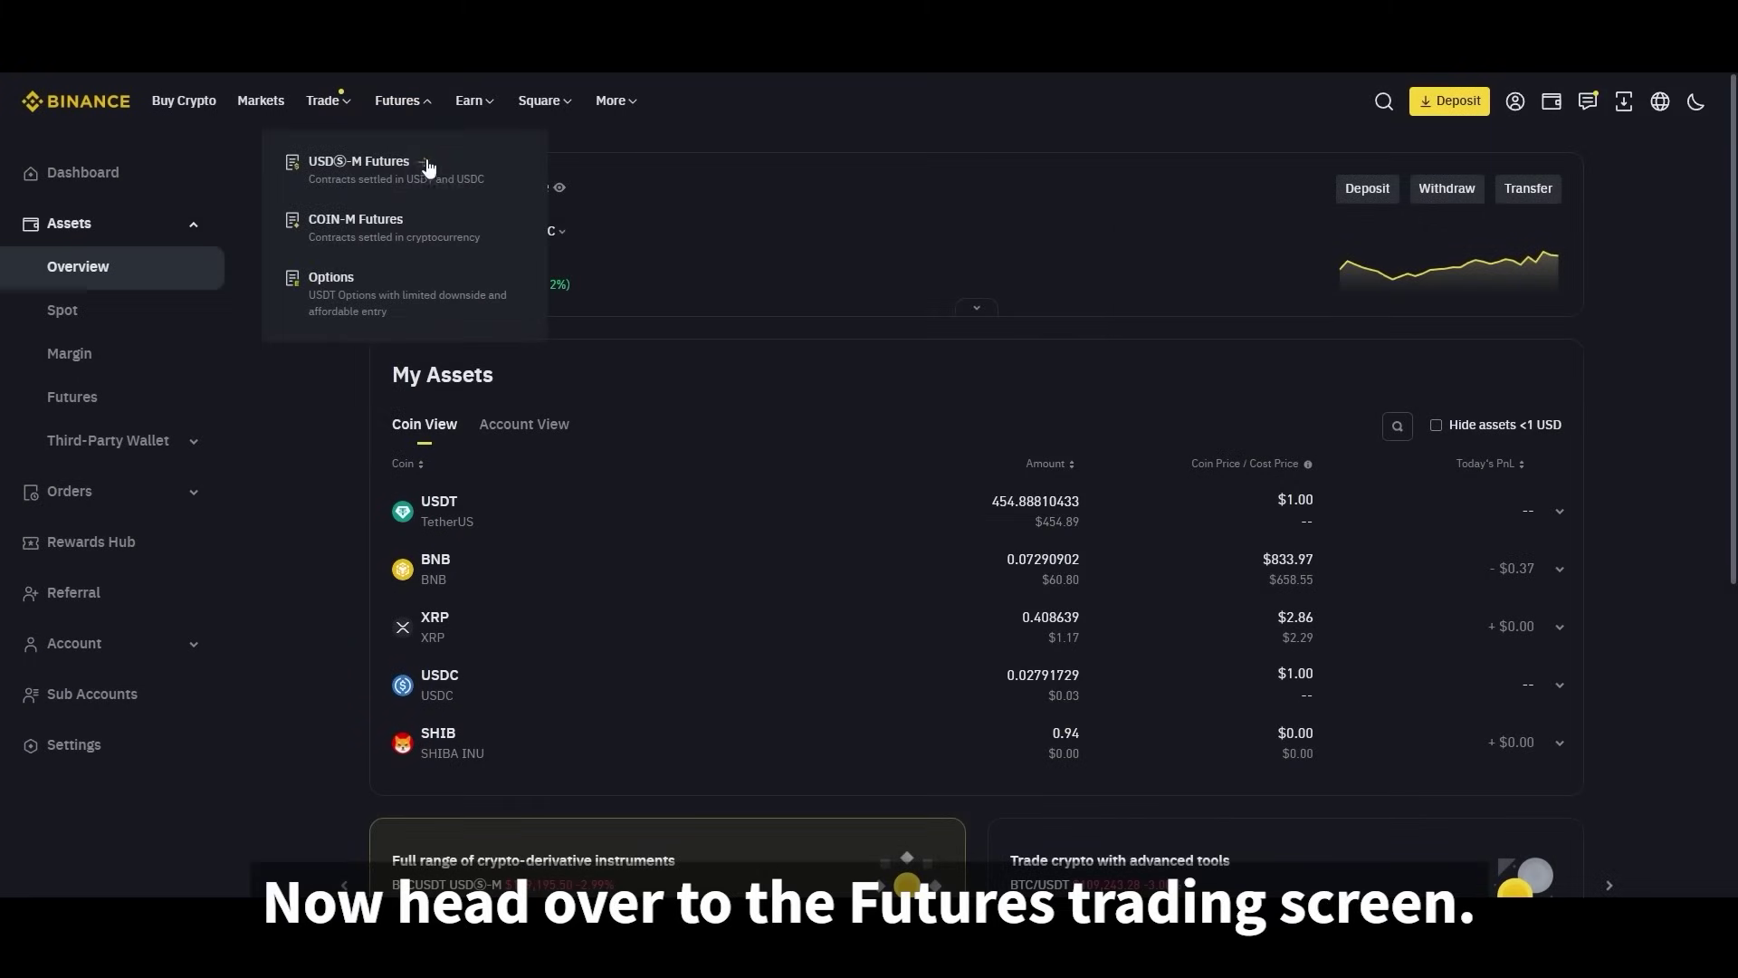
click(434, 183)
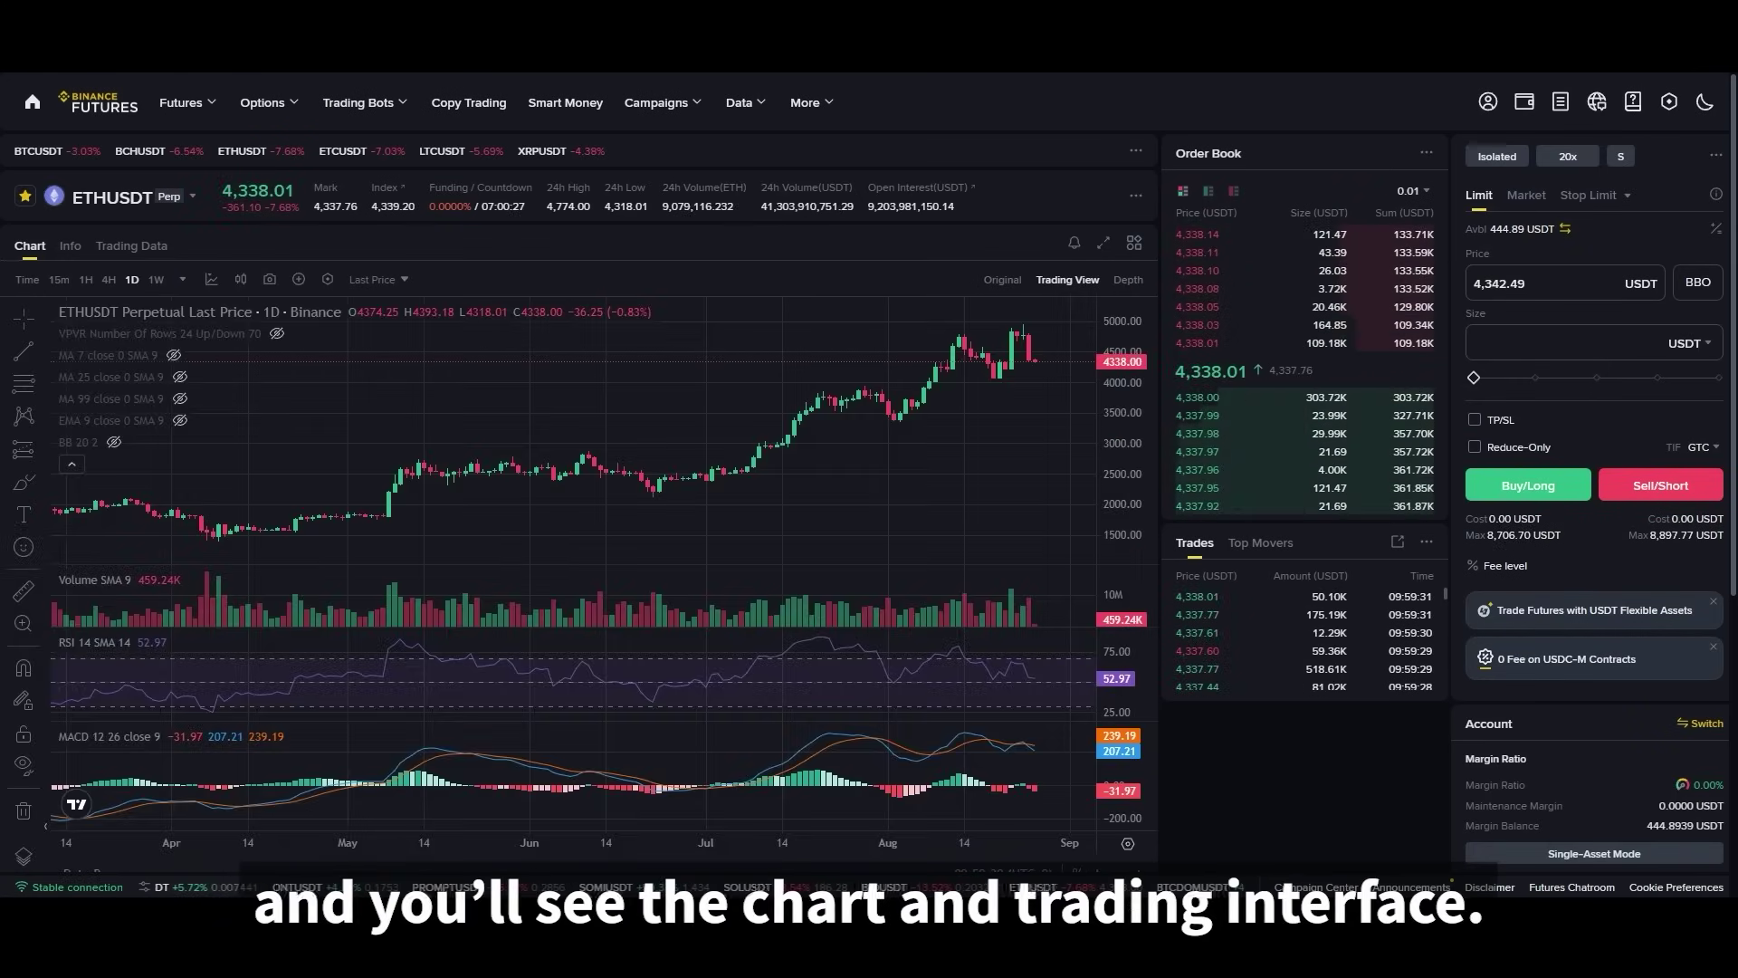
Switch the perpetual contract from ETHUSDT to XRPUSDT, keep Isolated margin, and bring up leverage at 3x.
click(113, 196)
click(107, 423)
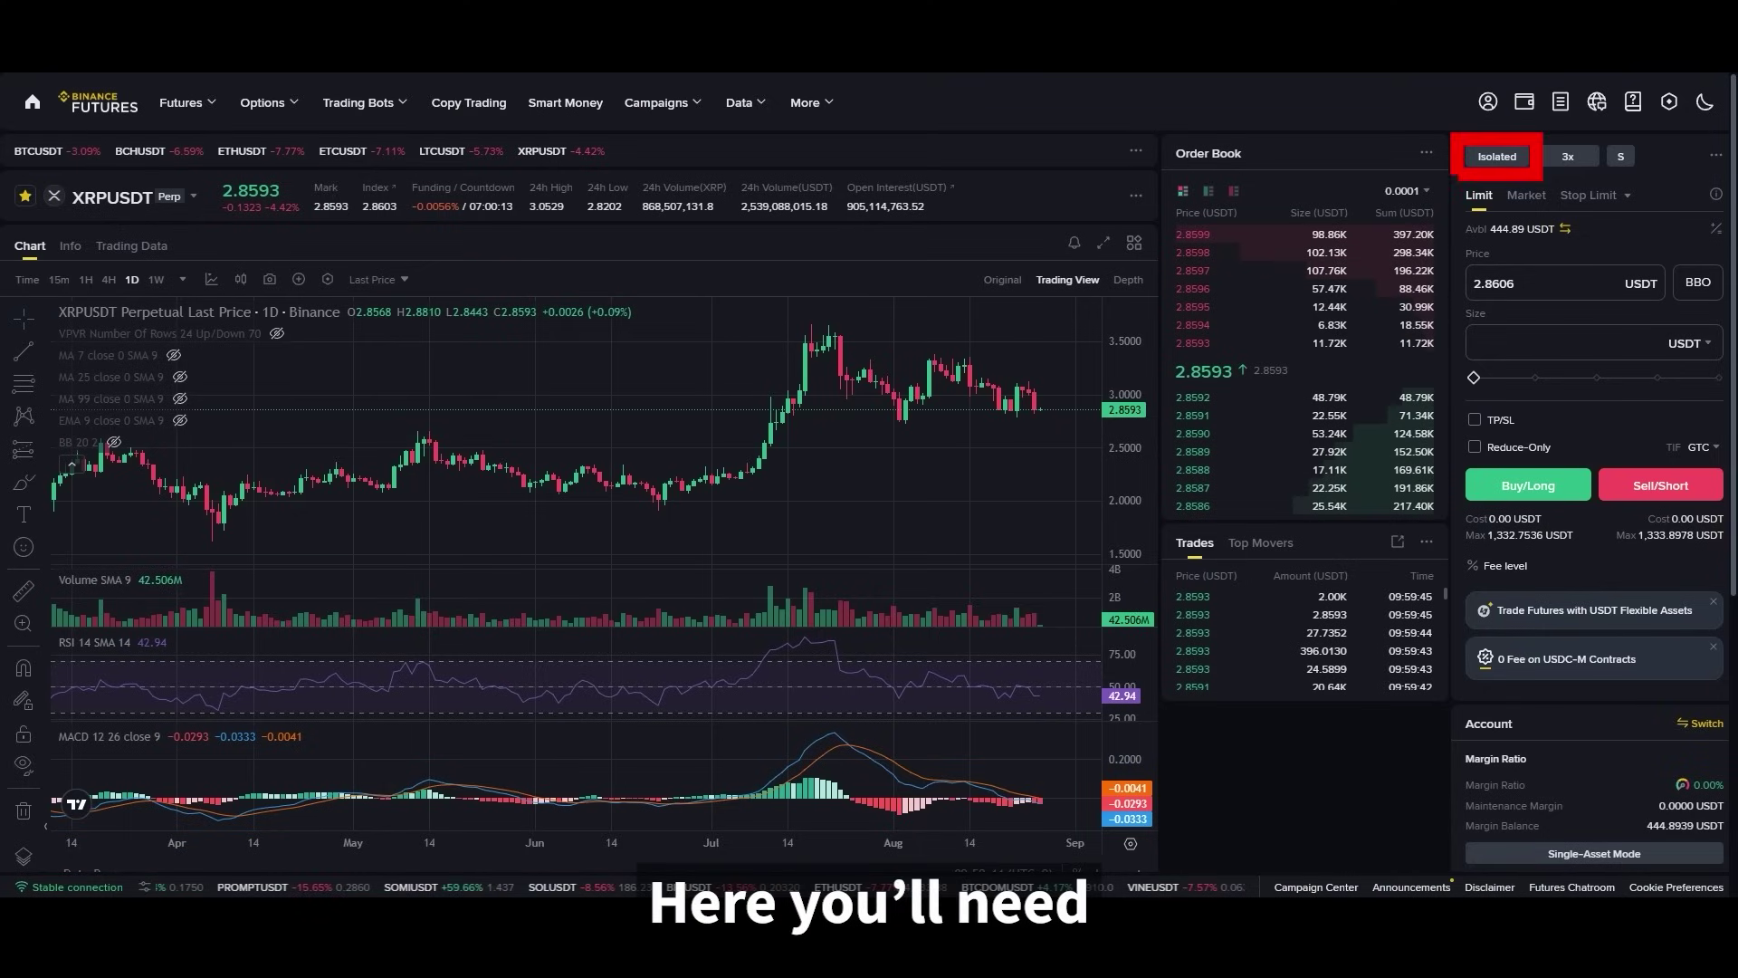
click(1504, 156)
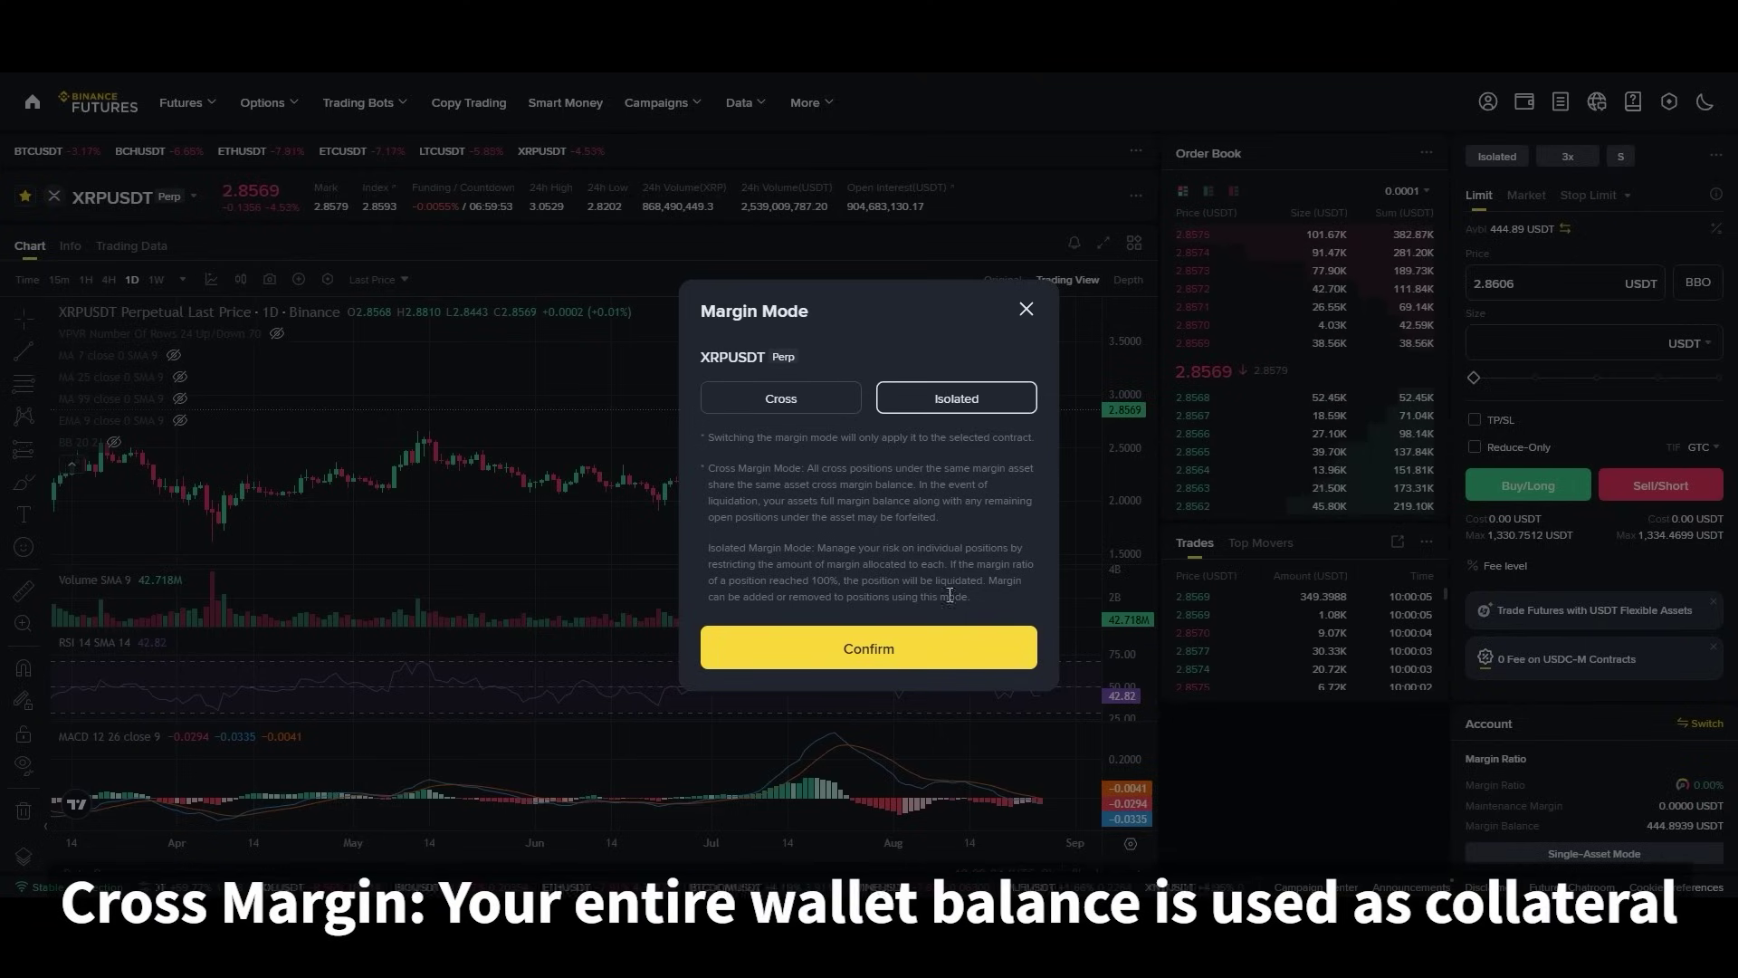
click(1025, 309)
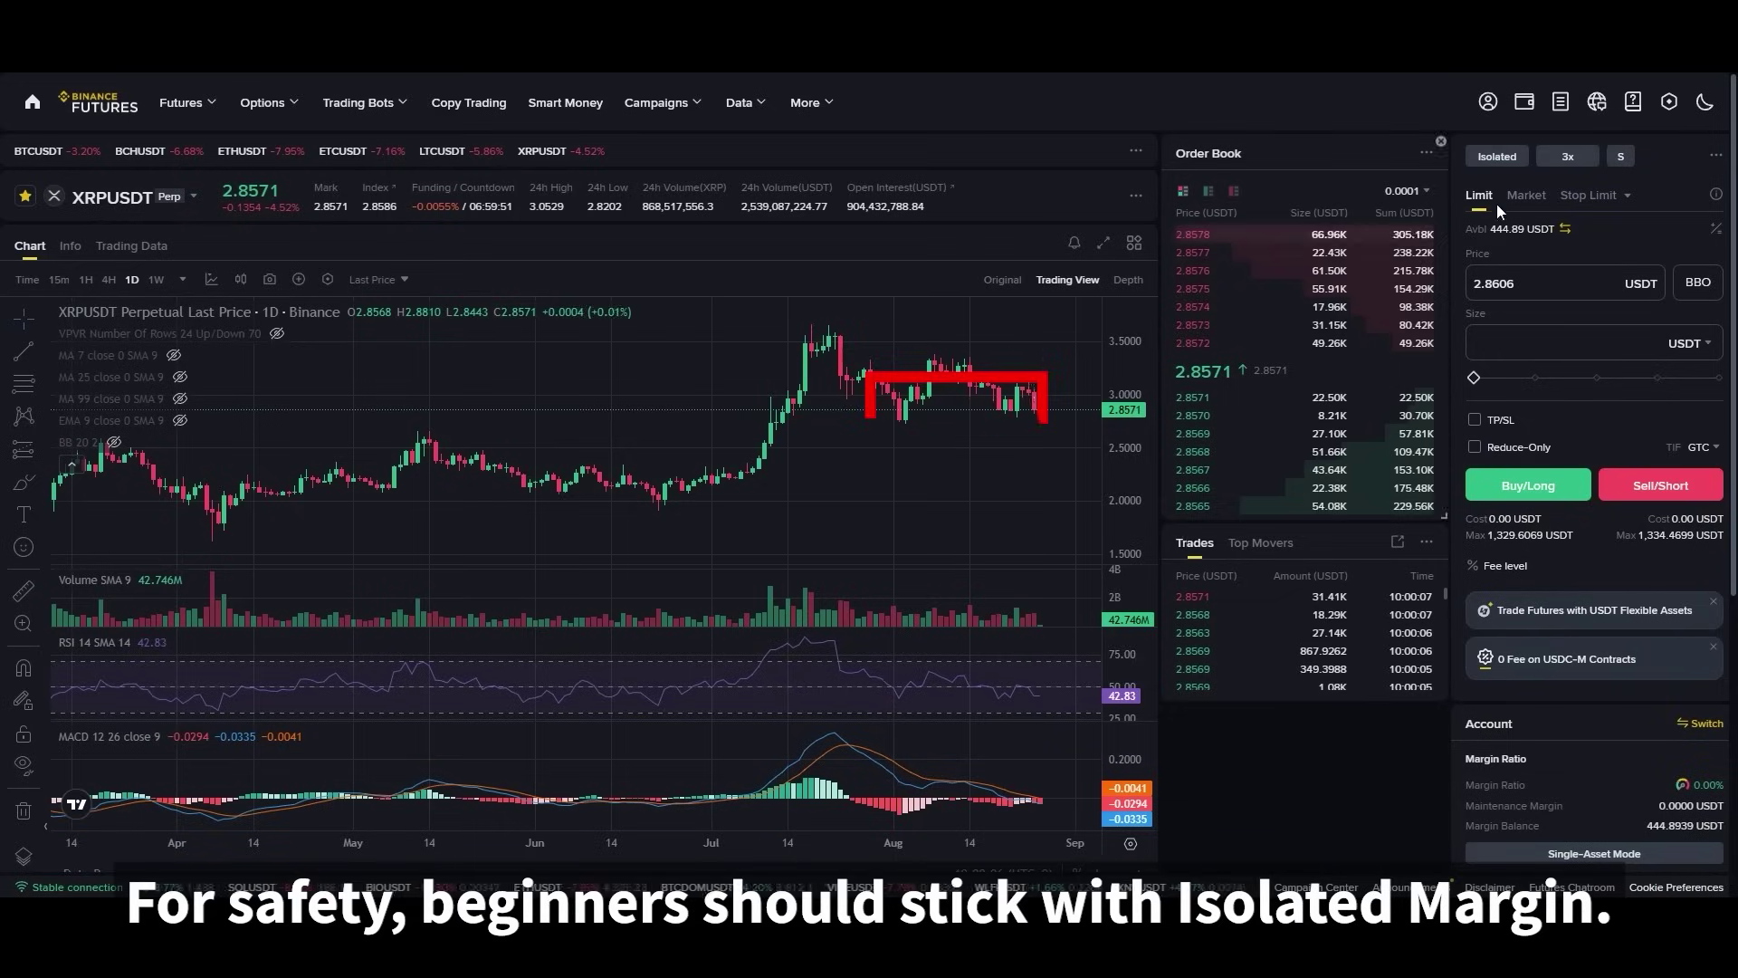
click(1571, 154)
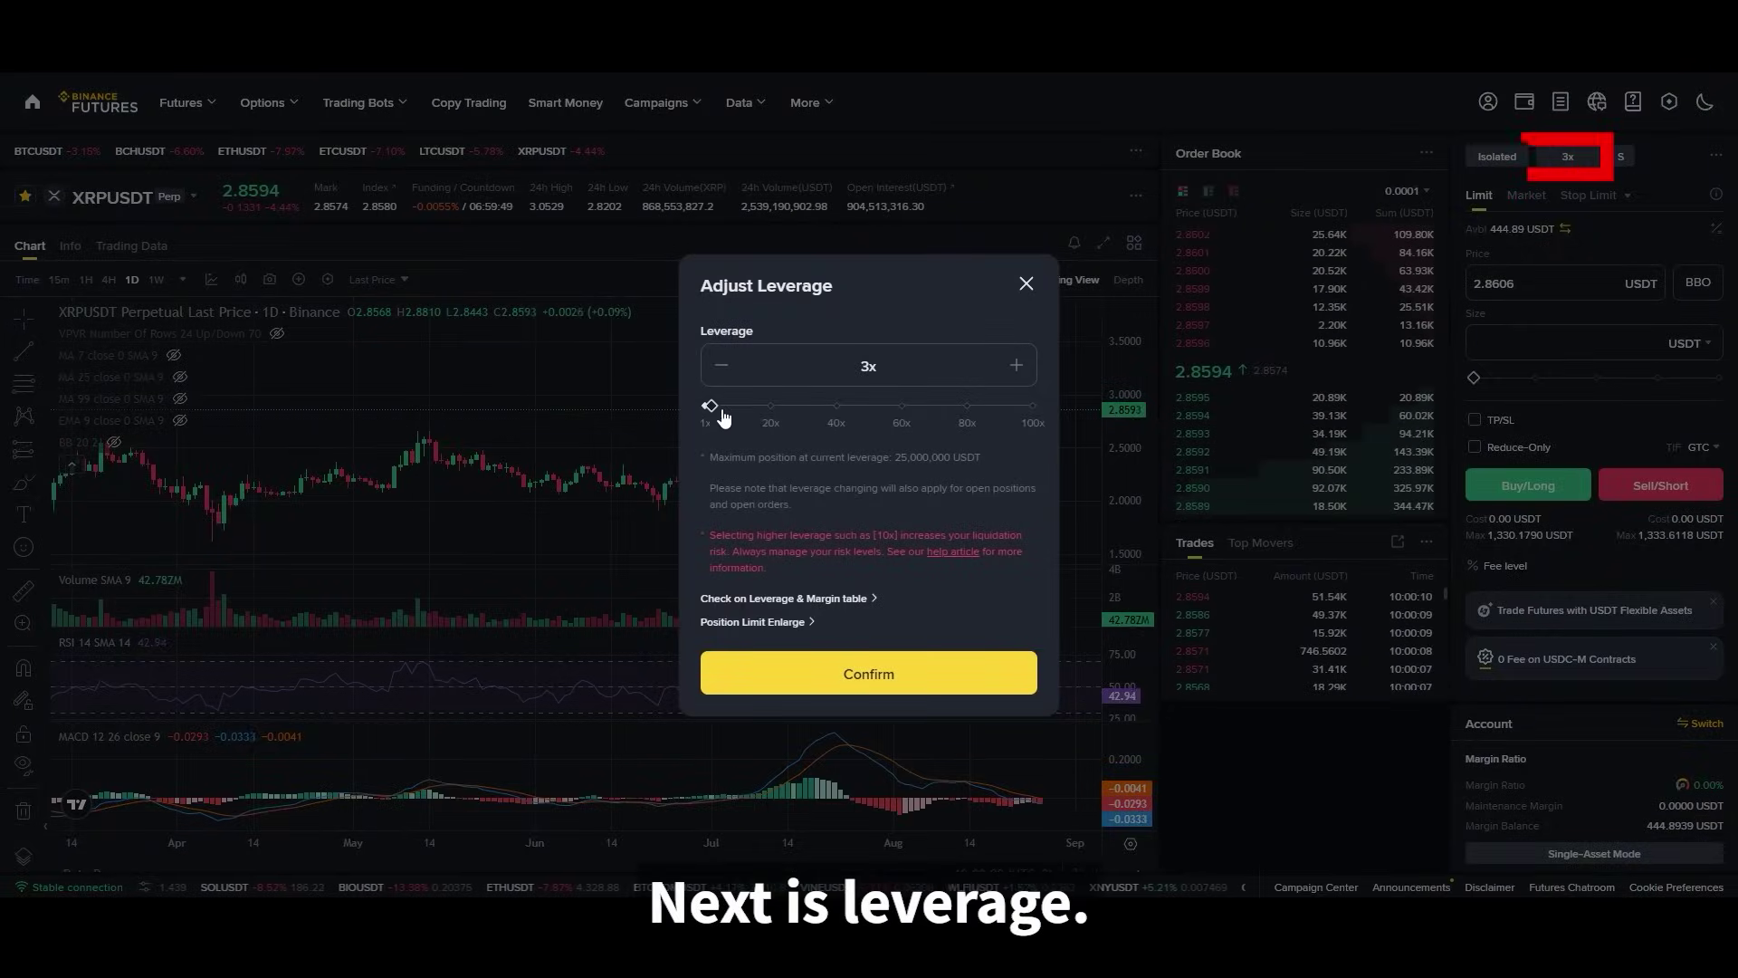
Set leverage to 5x and place a 25% (about 551.73 USDT) XRPUSDT Buy/Long order.
drag(724, 415, 721, 414)
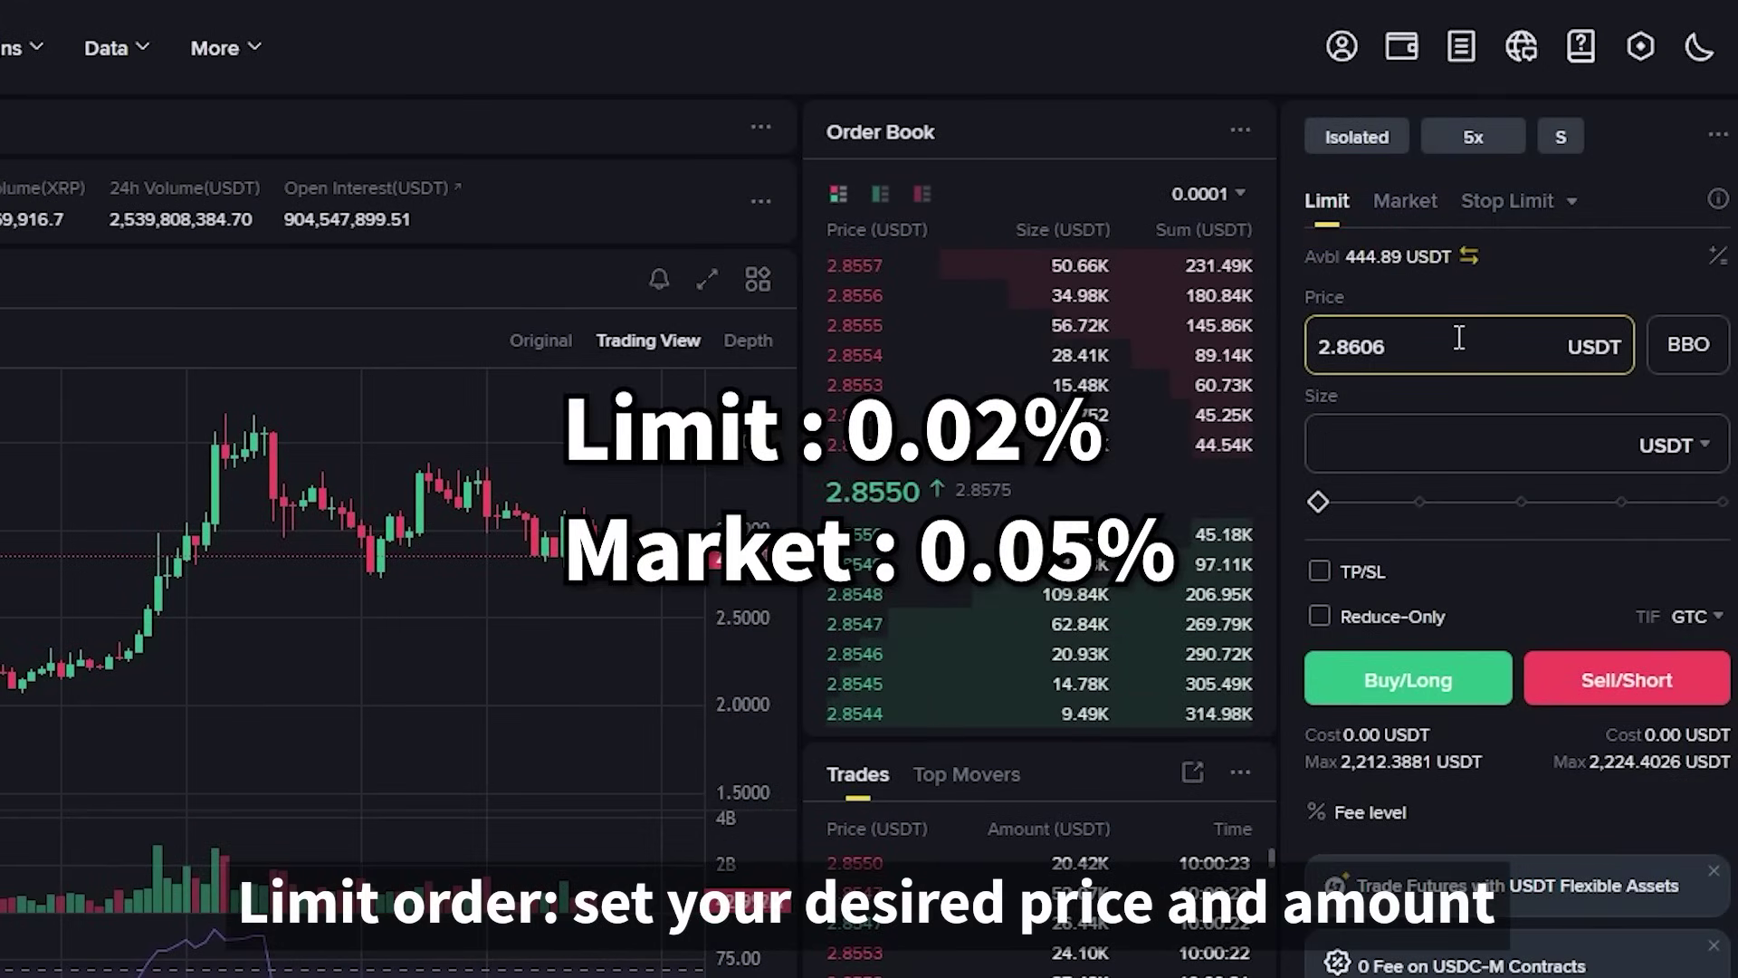
click(1426, 501)
drag(1425, 501, 1417, 502)
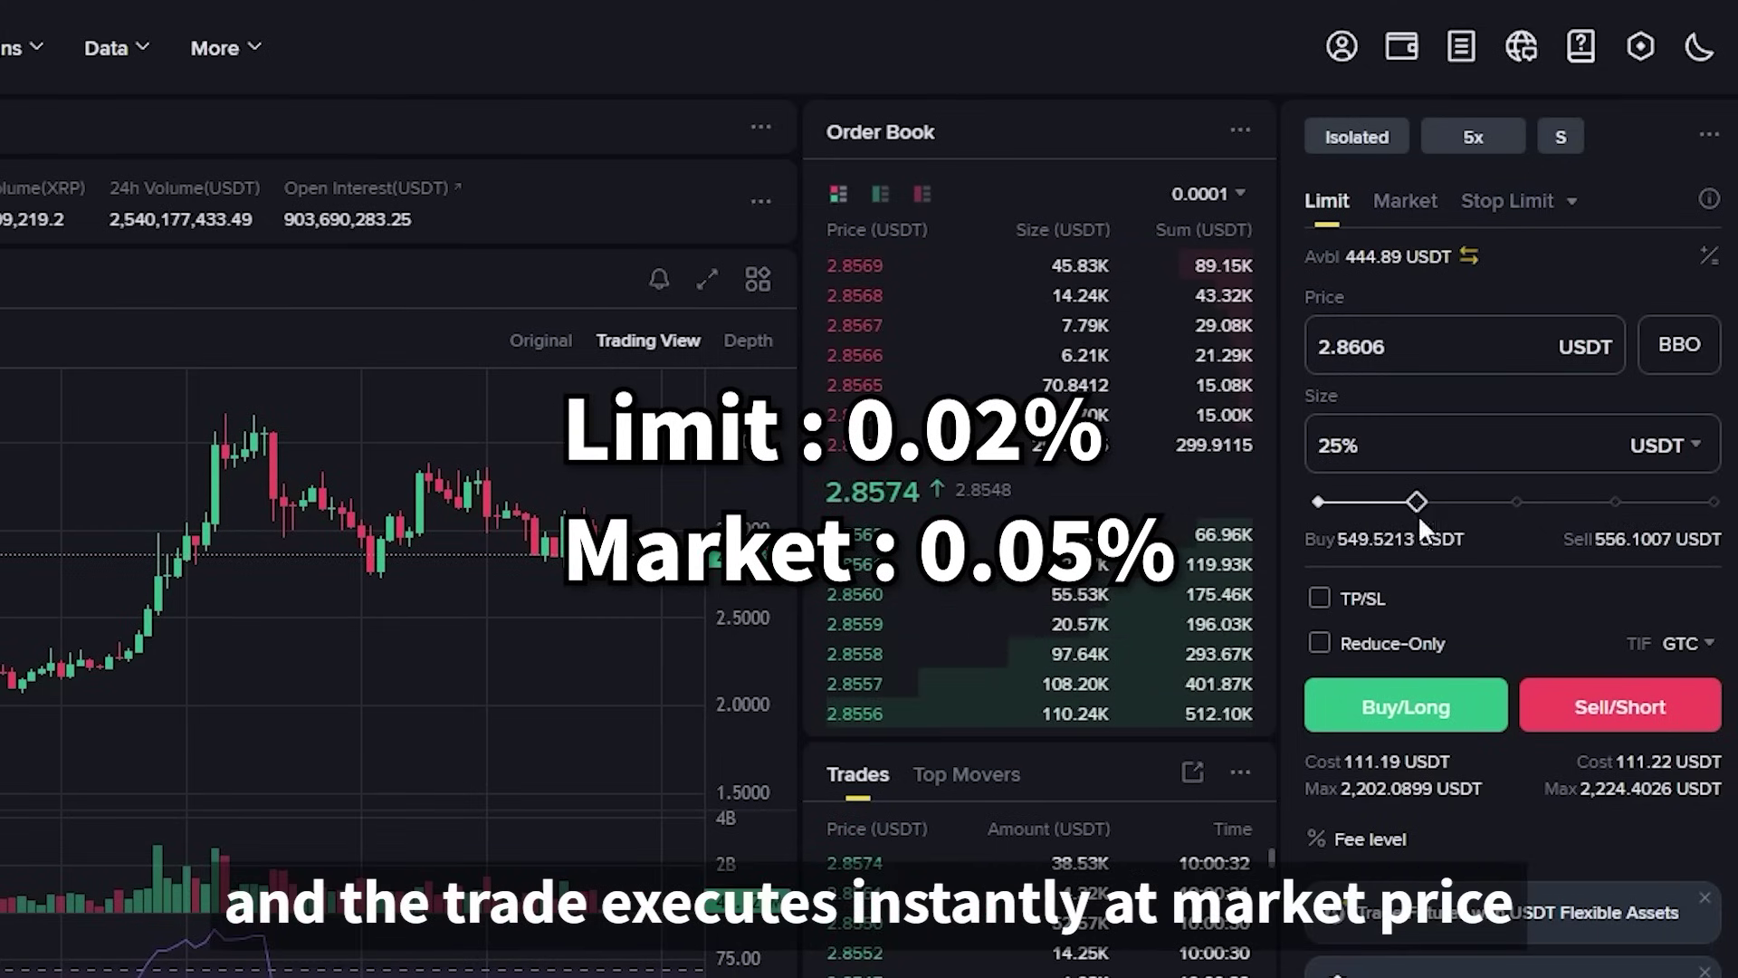
click(1401, 698)
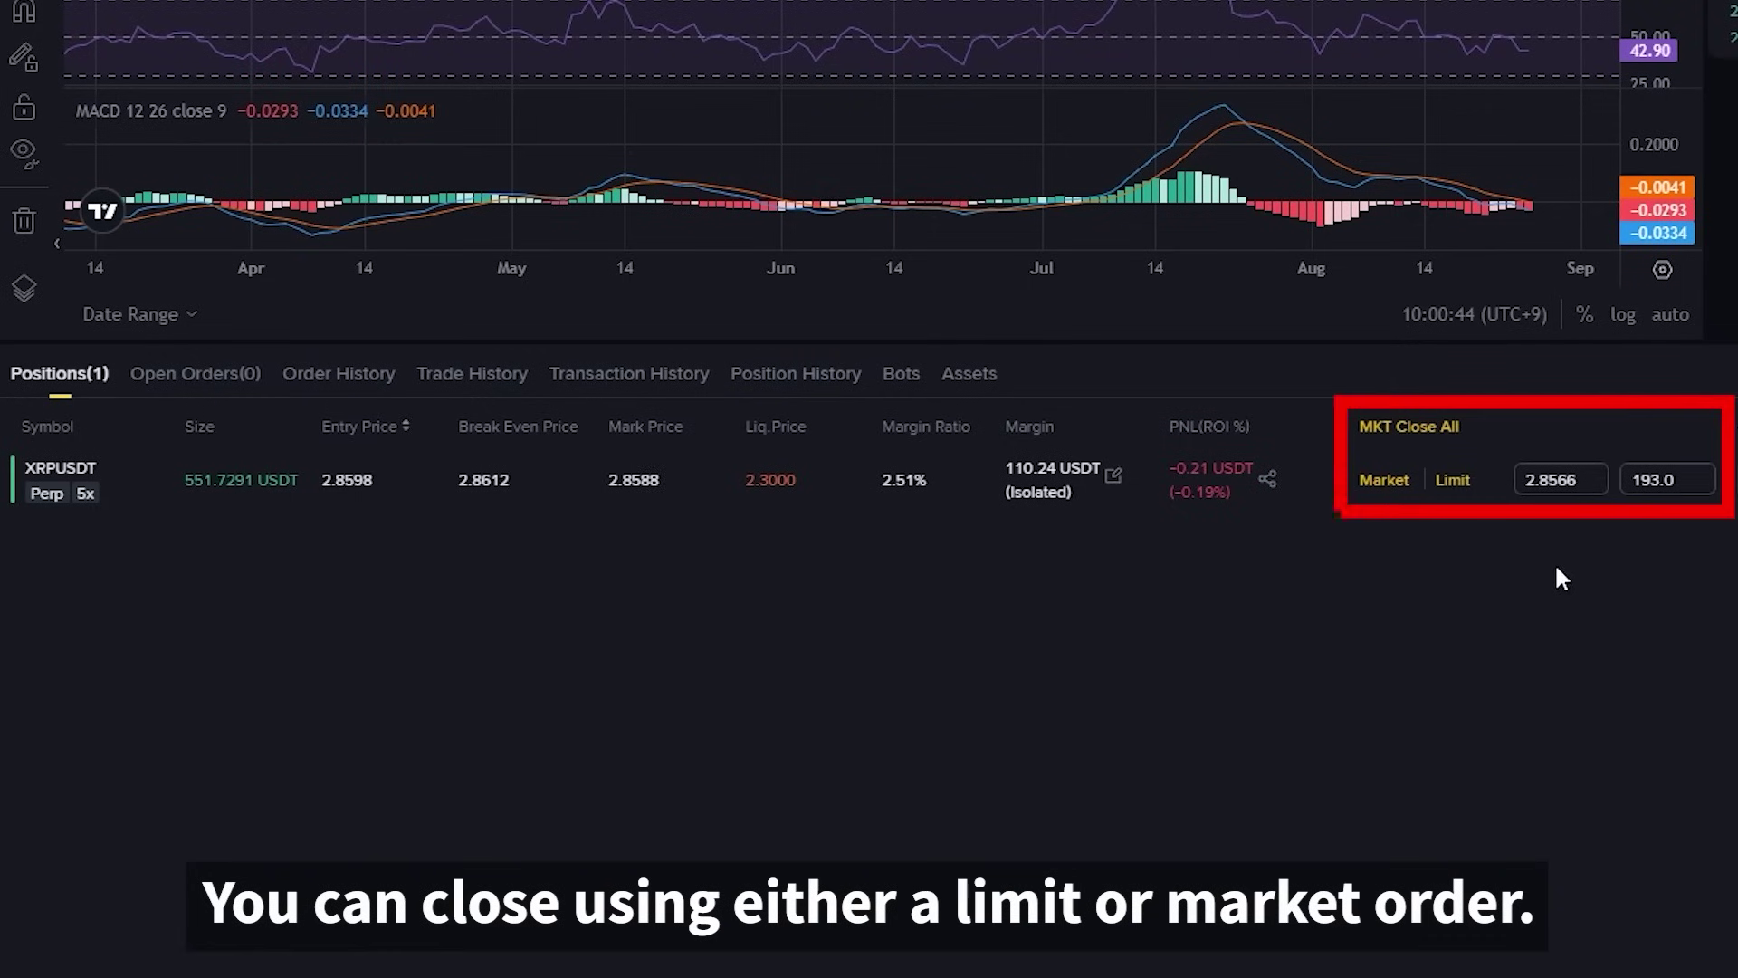
Limit-close the XRPUSDT long at price 2.8566 for quantity 193.0.
click(1453, 481)
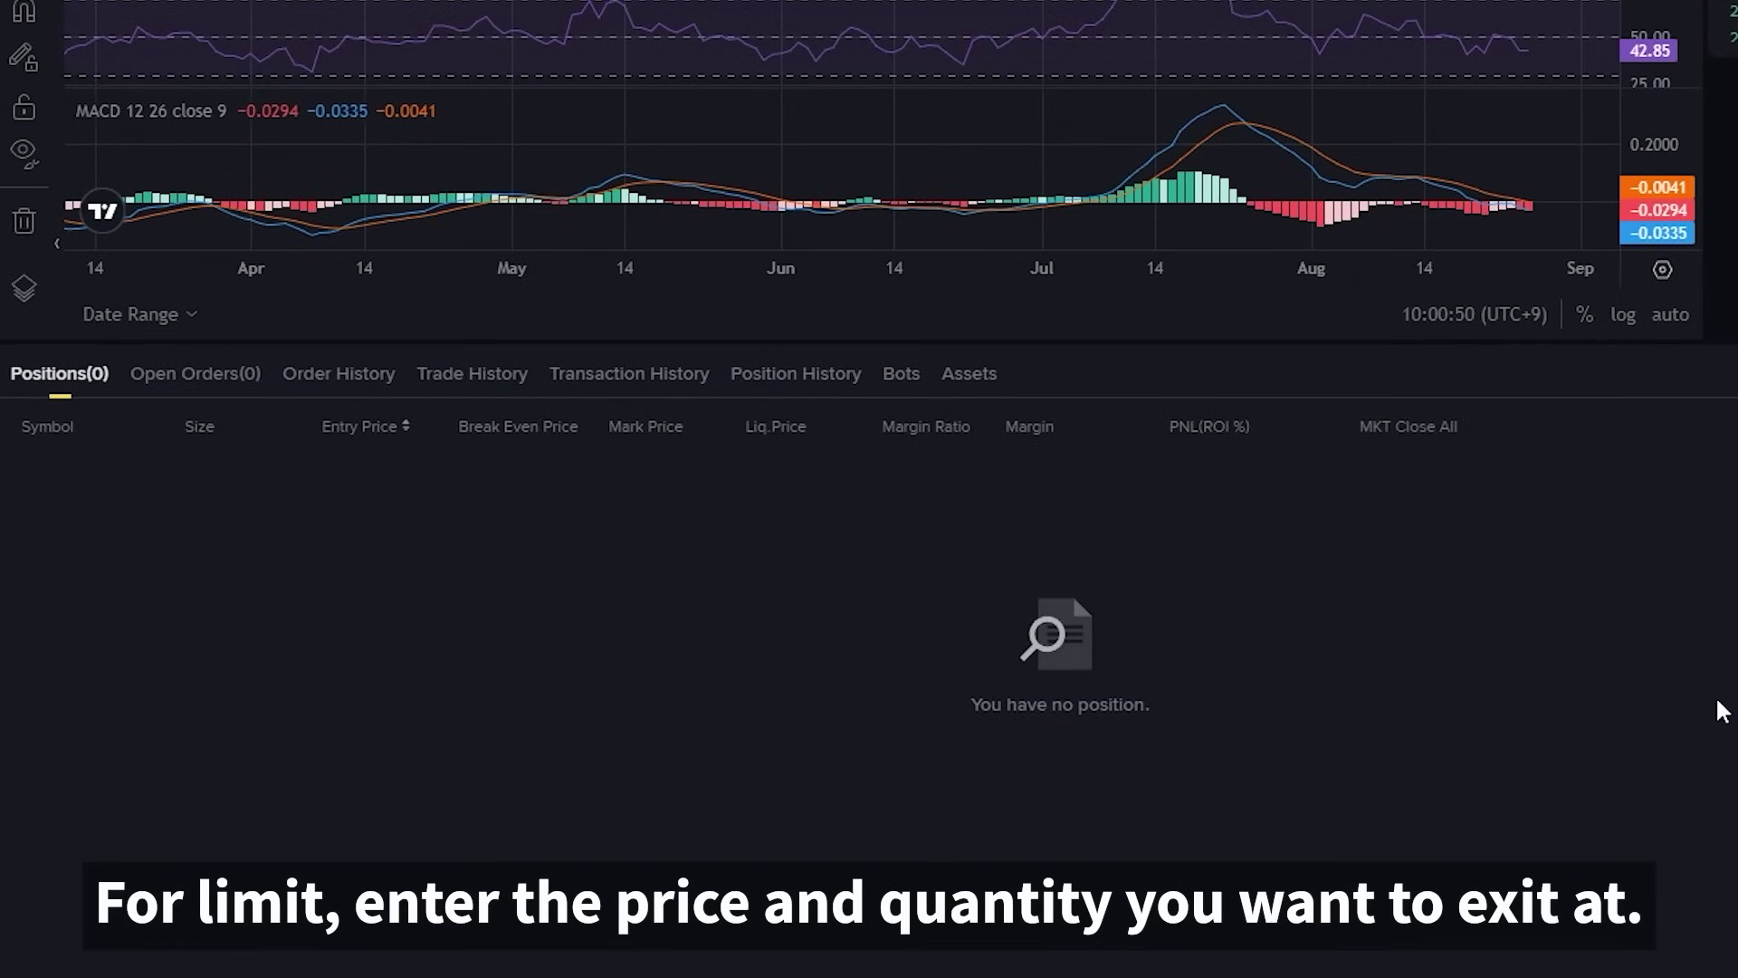